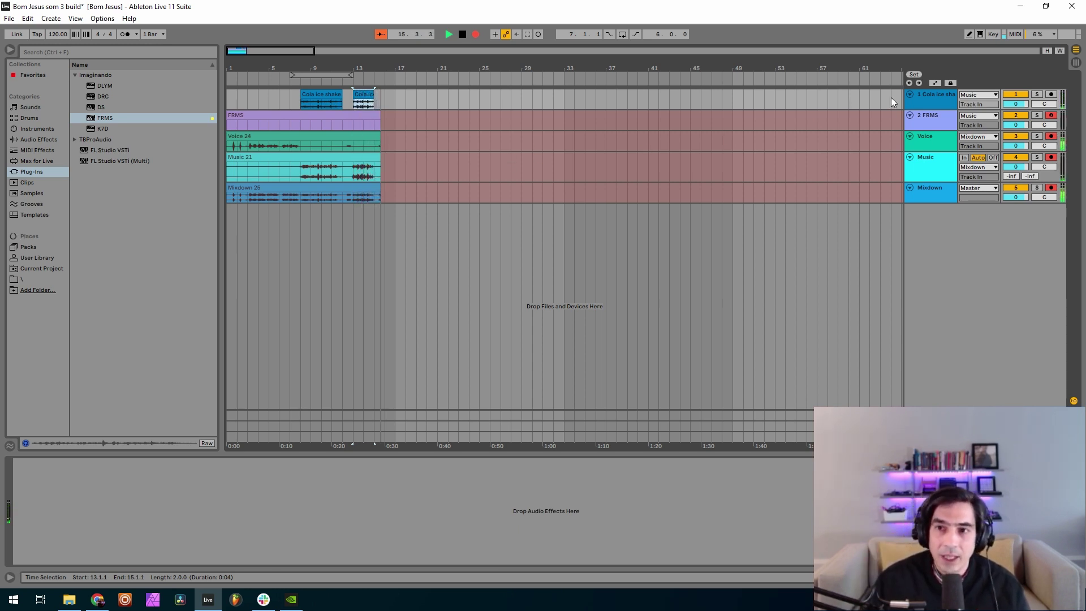
# Step: Open the FRMS plug-in window from track 2 and place it over the arrangement
pyautogui.click(931, 115)
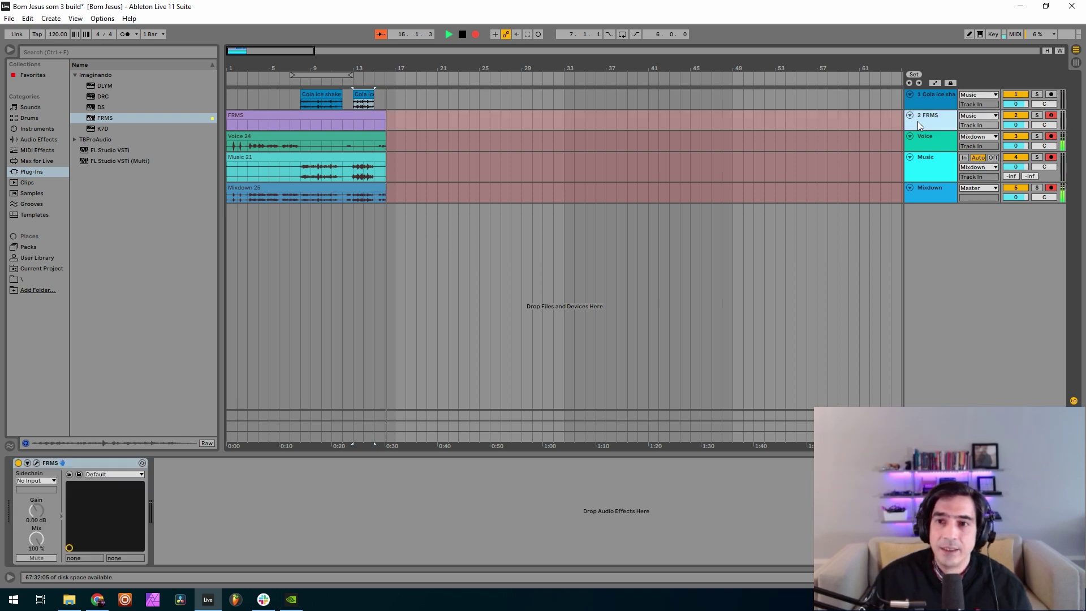
pyautogui.click(36, 462)
pyautogui.moveTo(286, 52); pyautogui.dragTo(470, 131)
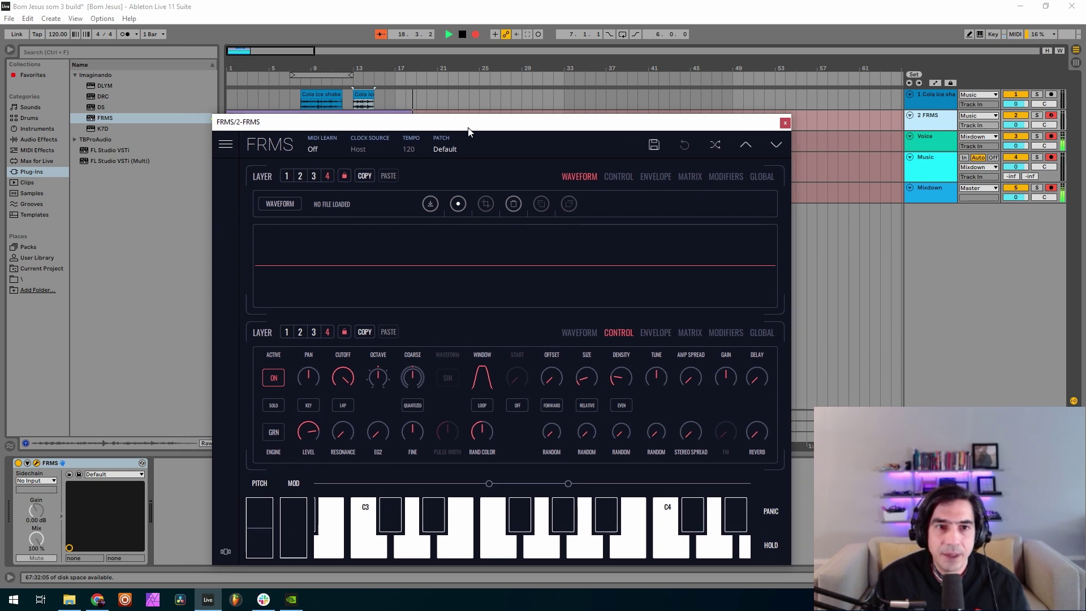
# Step: Load Cola ice shake.wav from the D:/ Media folder into layer 4 of FRMS
pyautogui.click(432, 202)
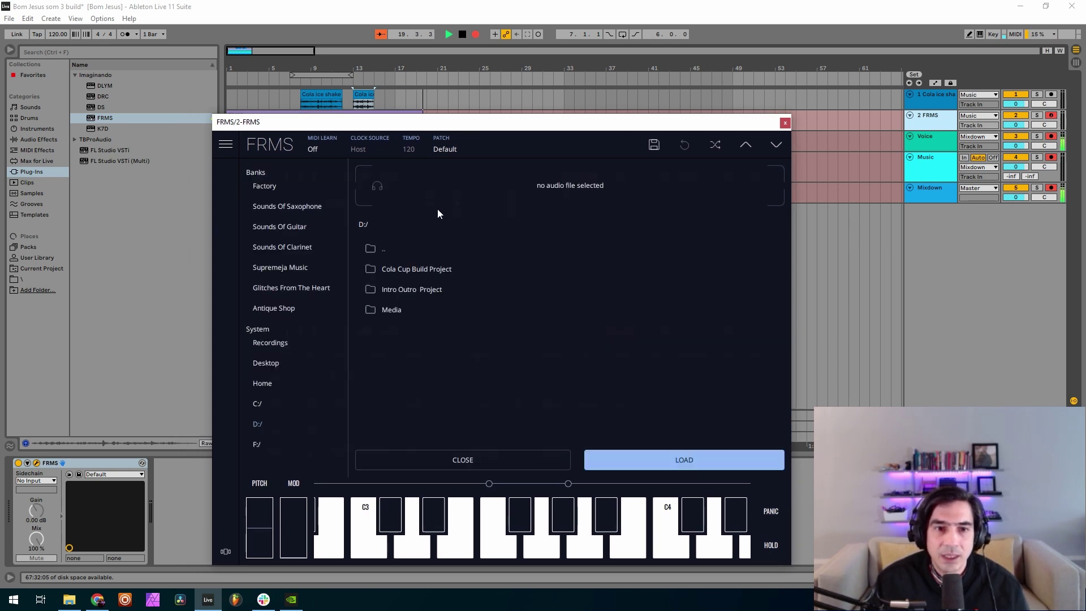
pyautogui.doubleClick(420, 270)
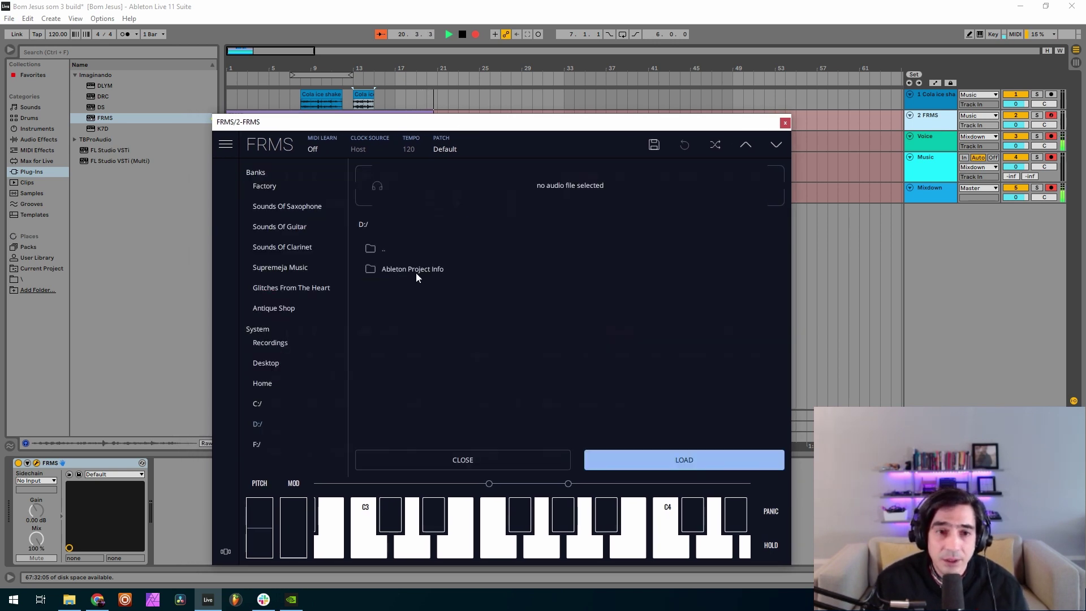
pyautogui.click(378, 252)
pyautogui.doubleClick(378, 252)
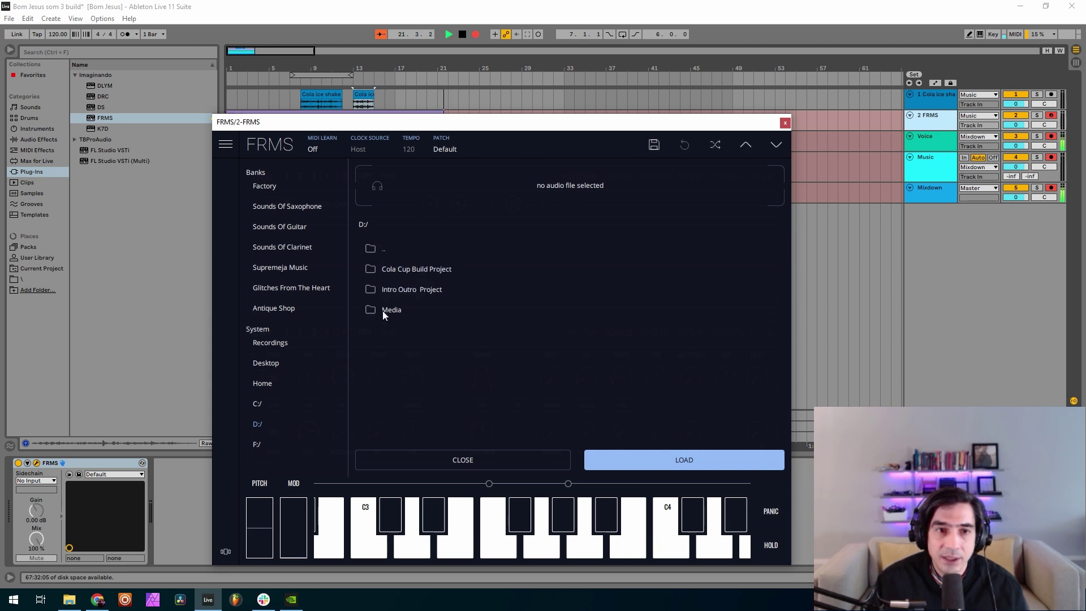
pyautogui.doubleClick(381, 310)
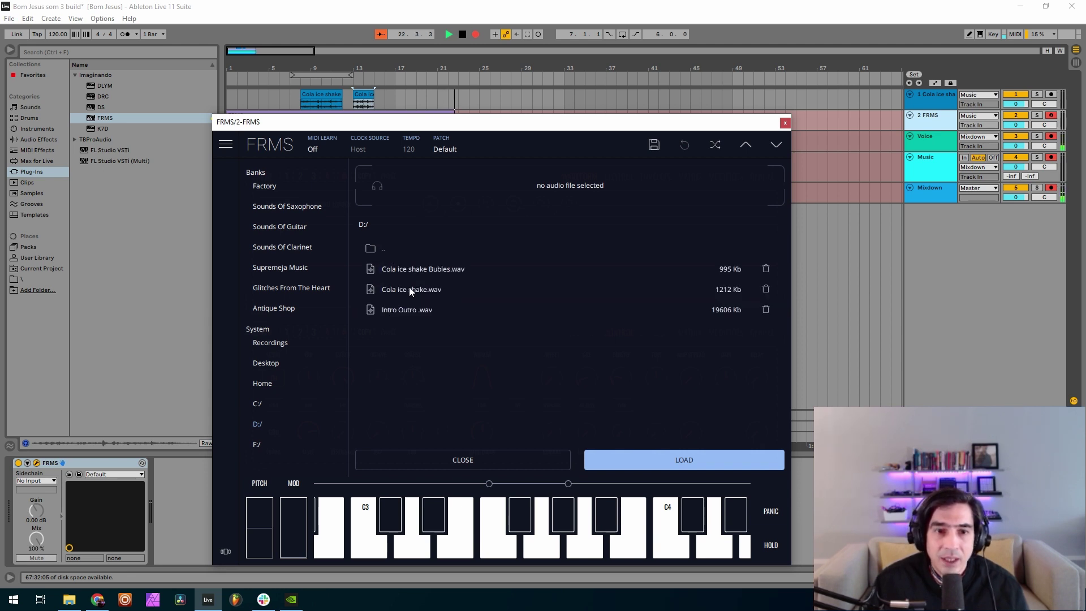
pyautogui.click(416, 290)
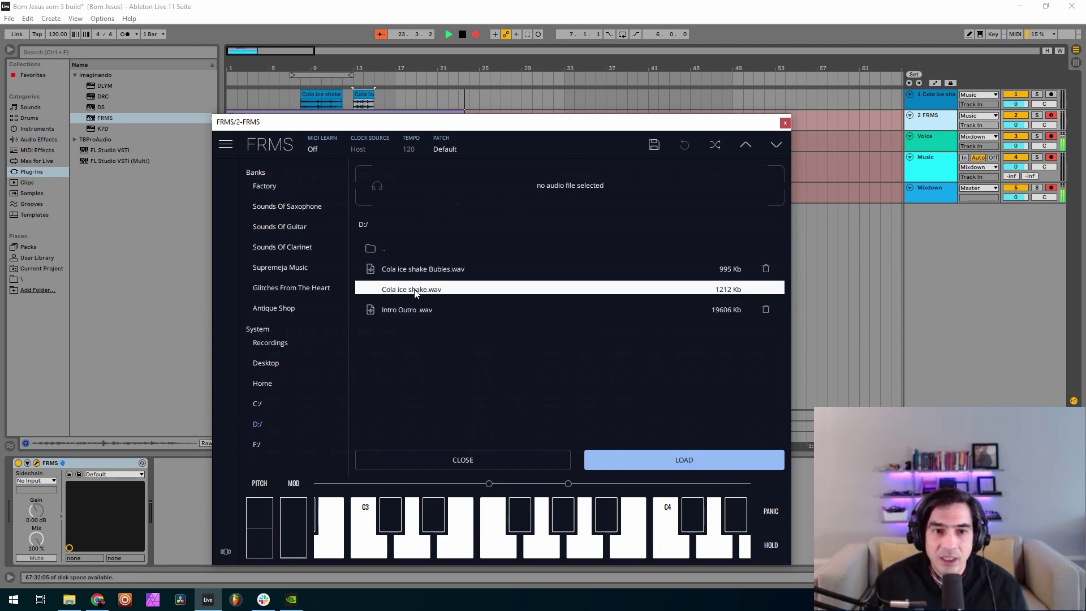
pyautogui.click(627, 461)
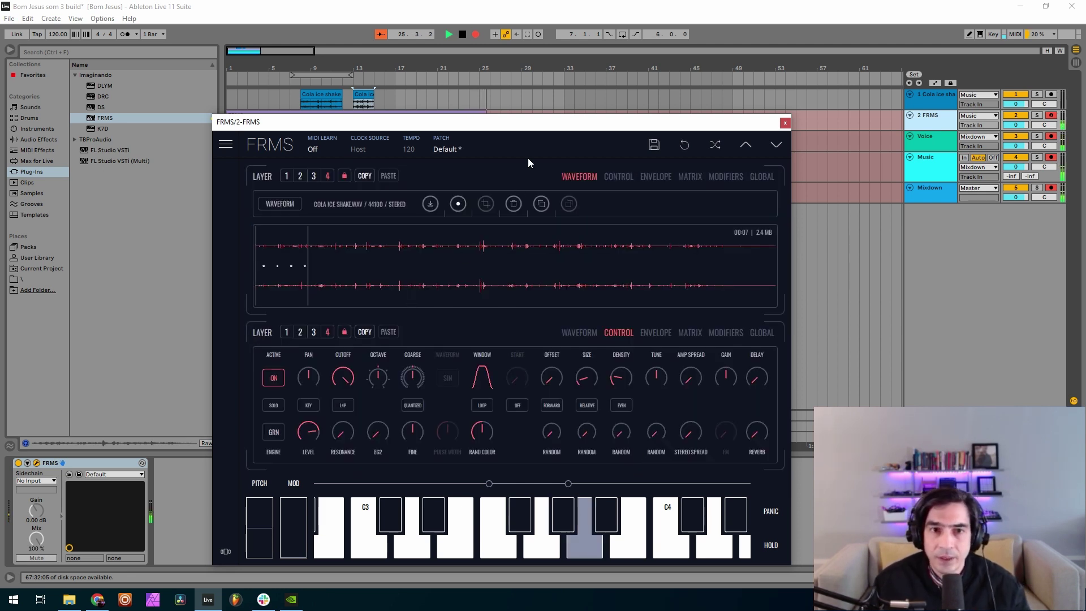
# Step: Shape layer 4's grains with a squarer window, more gain, slightly lower density and a size of about 0.16
pyautogui.moveTo(515, 122); pyautogui.dragTo(530, 81)
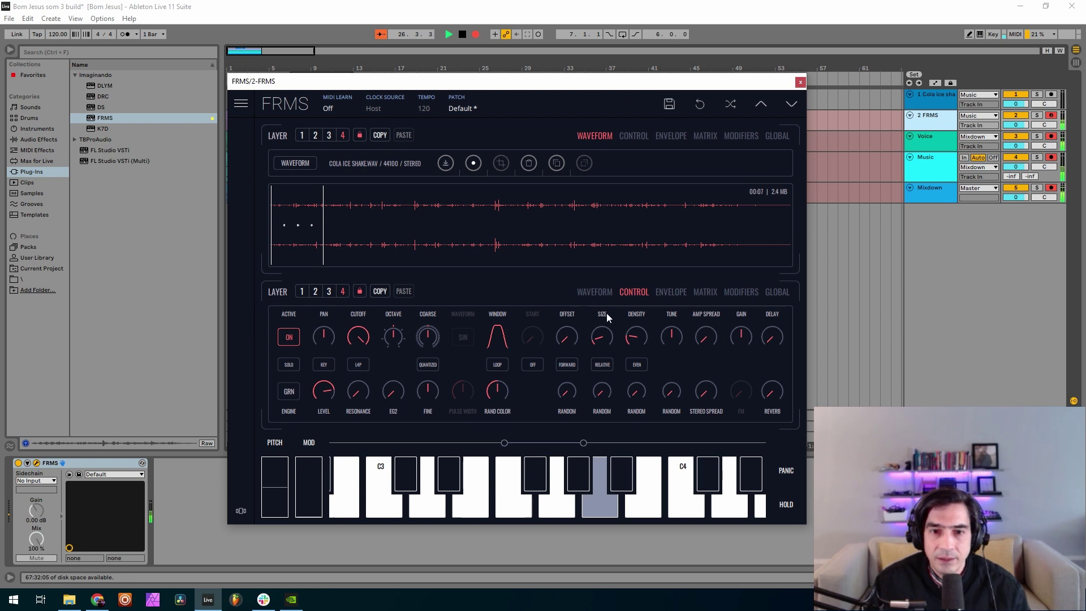
pyautogui.moveTo(598, 331); pyautogui.dragTo(589, 161)
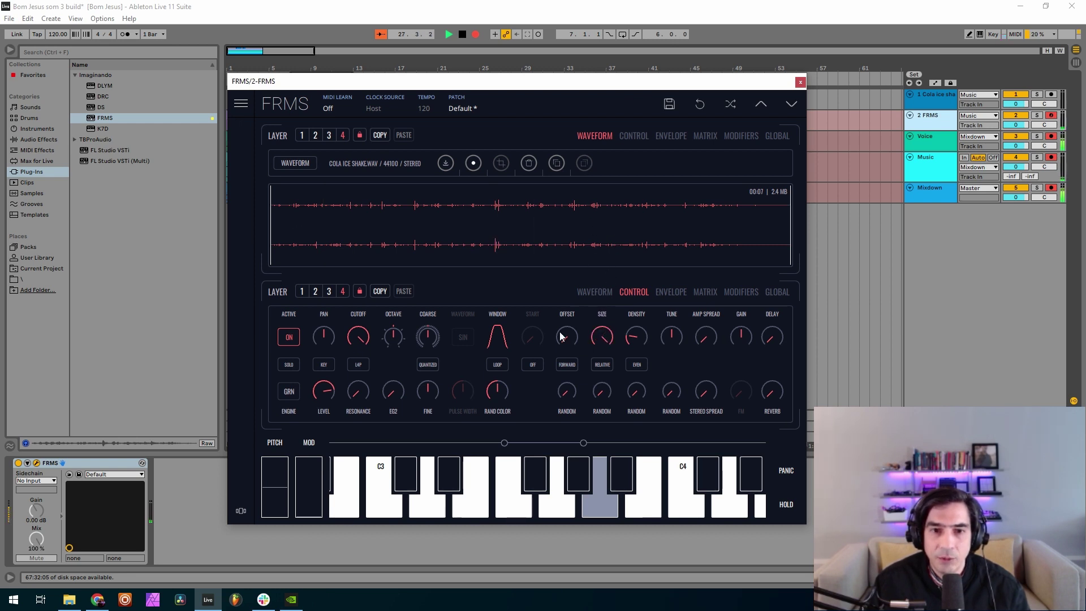
pyautogui.moveTo(501, 339); pyautogui.dragTo(495, 237)
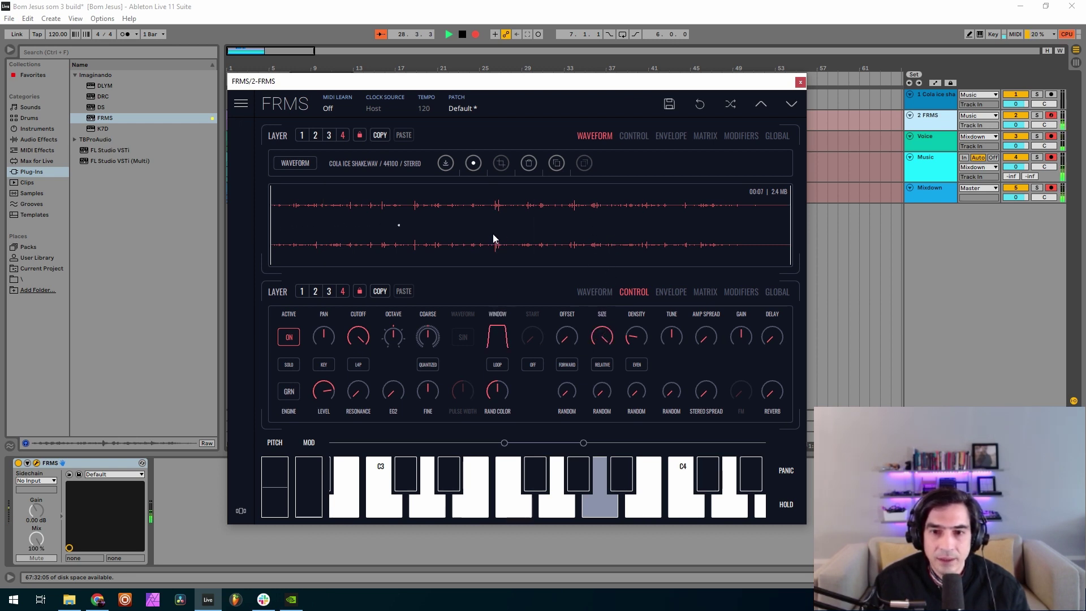
pyautogui.moveTo(739, 338); pyautogui.dragTo(730, 313)
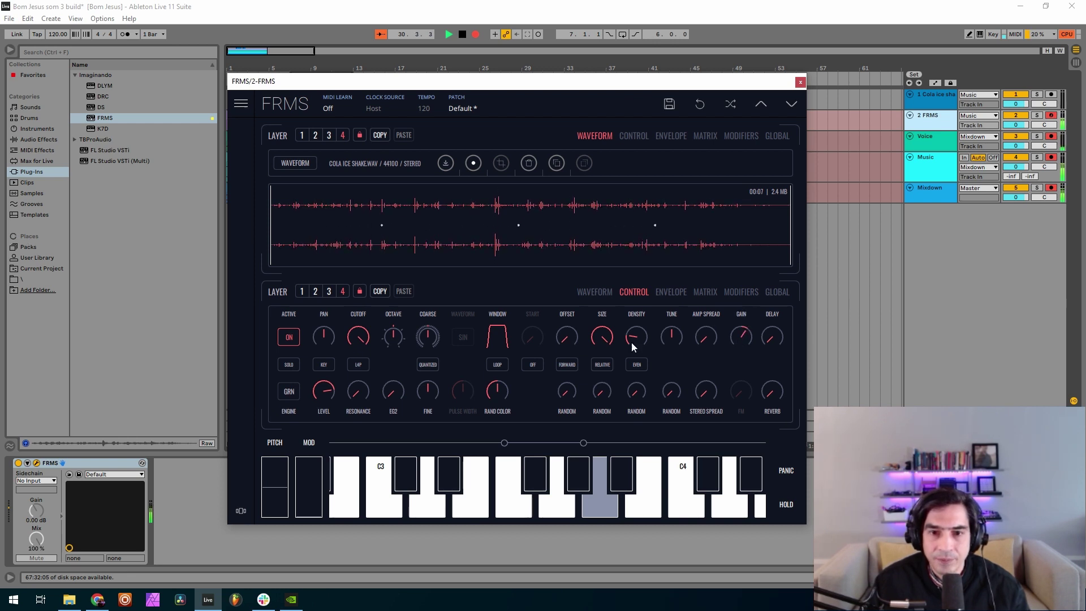
pyautogui.moveTo(638, 354); pyautogui.dragTo(639, 352)
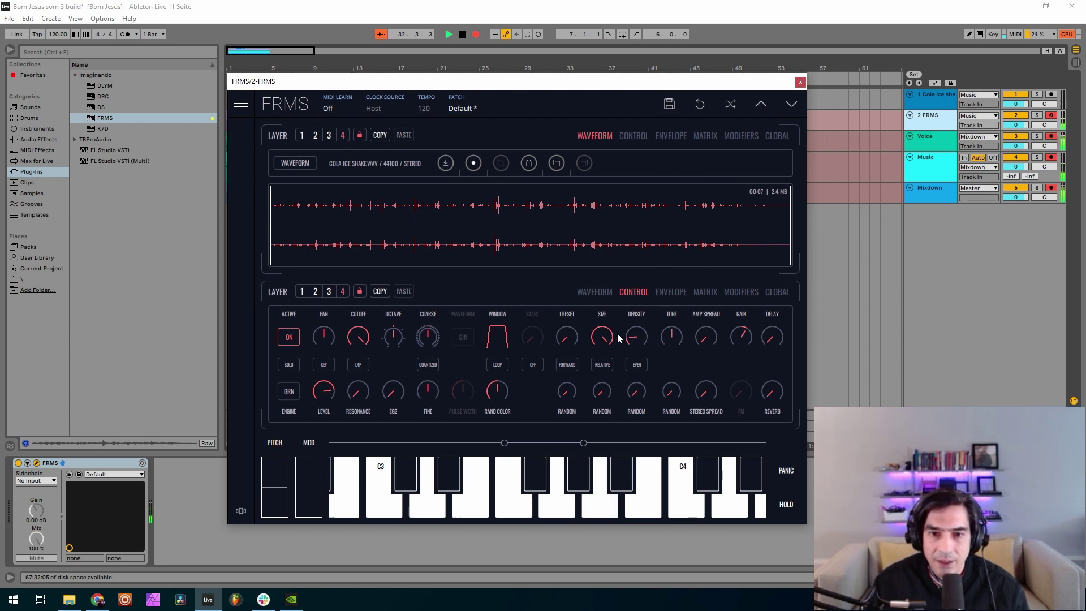
pyautogui.moveTo(602, 337); pyautogui.dragTo(610, 482)
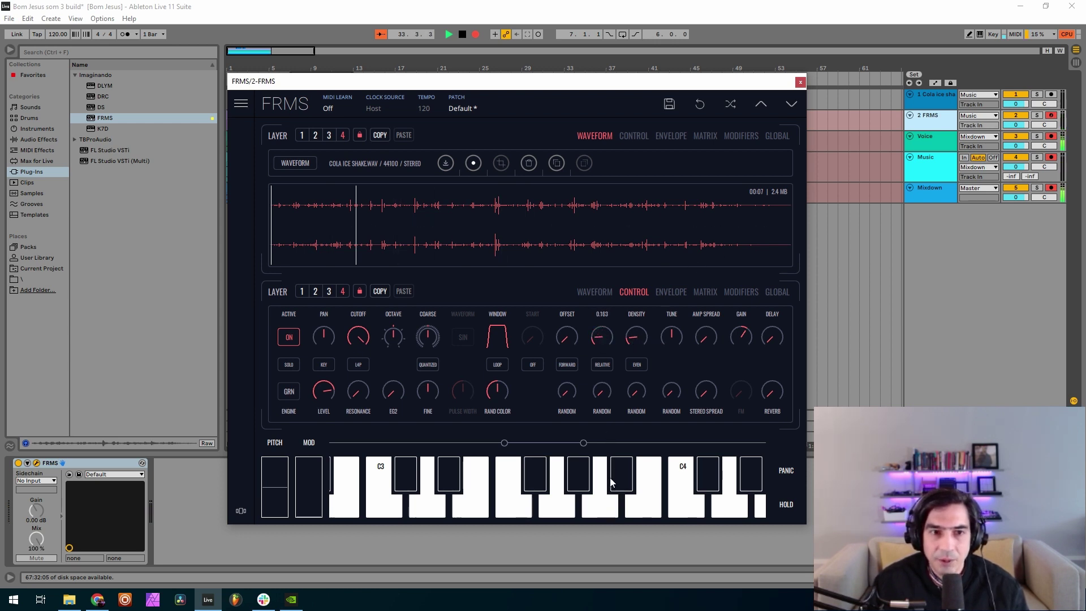
# Step: Raise LFO 1's offset and route LFO 1 to Offset in layer 4's modulation matrix
pyautogui.click(741, 135)
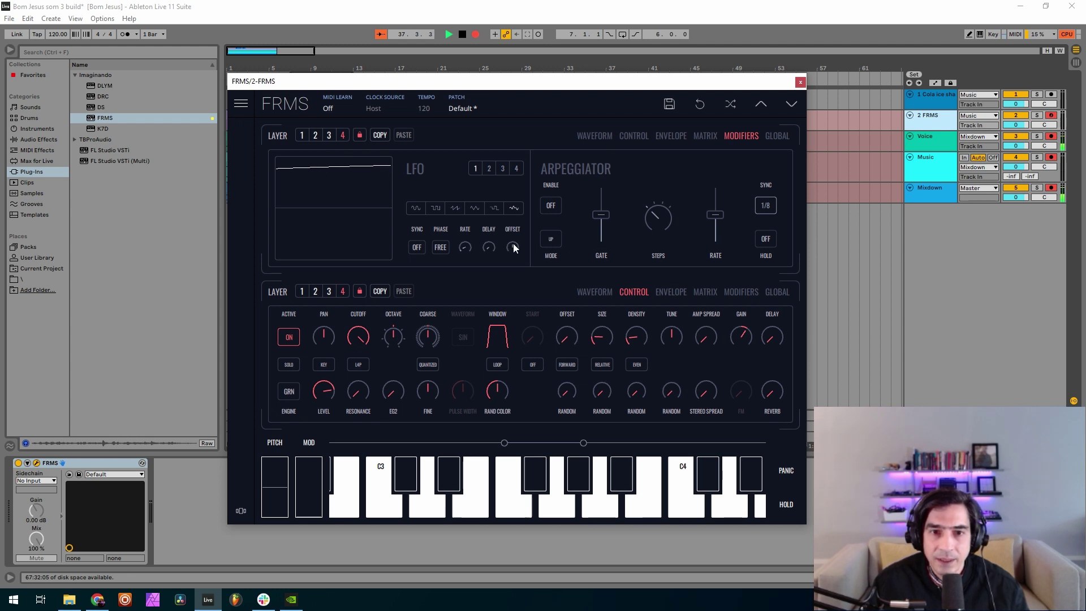
pyautogui.click(709, 136)
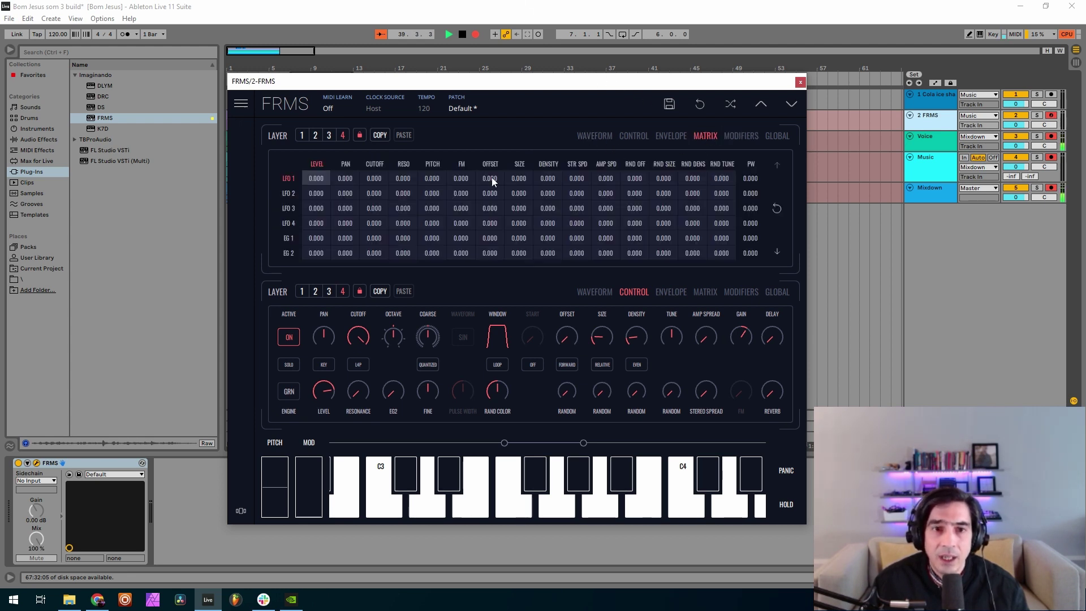
pyautogui.moveTo(491, 177); pyautogui.dragTo(491, 130)
pyautogui.click(599, 136)
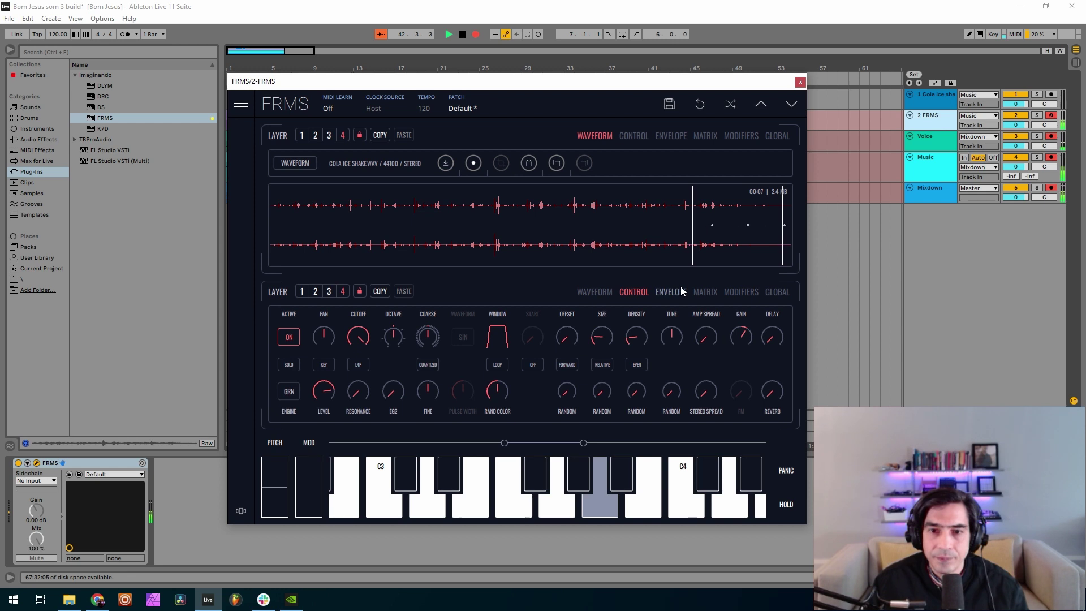
# Step: Set the rate of LFO 1 to about 0.137
pyautogui.click(707, 290)
pyautogui.click(738, 293)
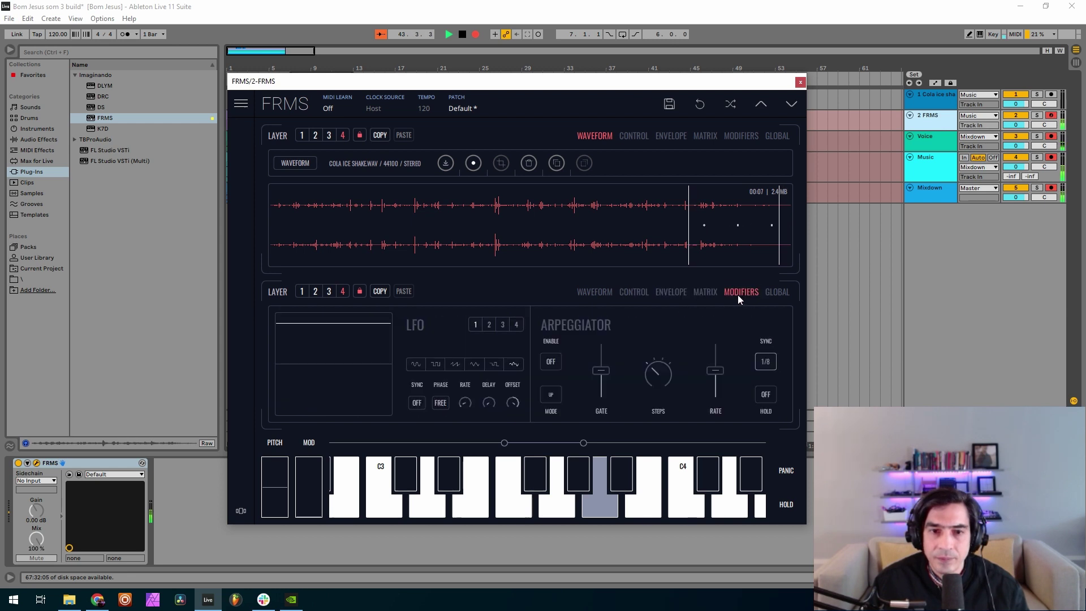
pyautogui.click(311, 291)
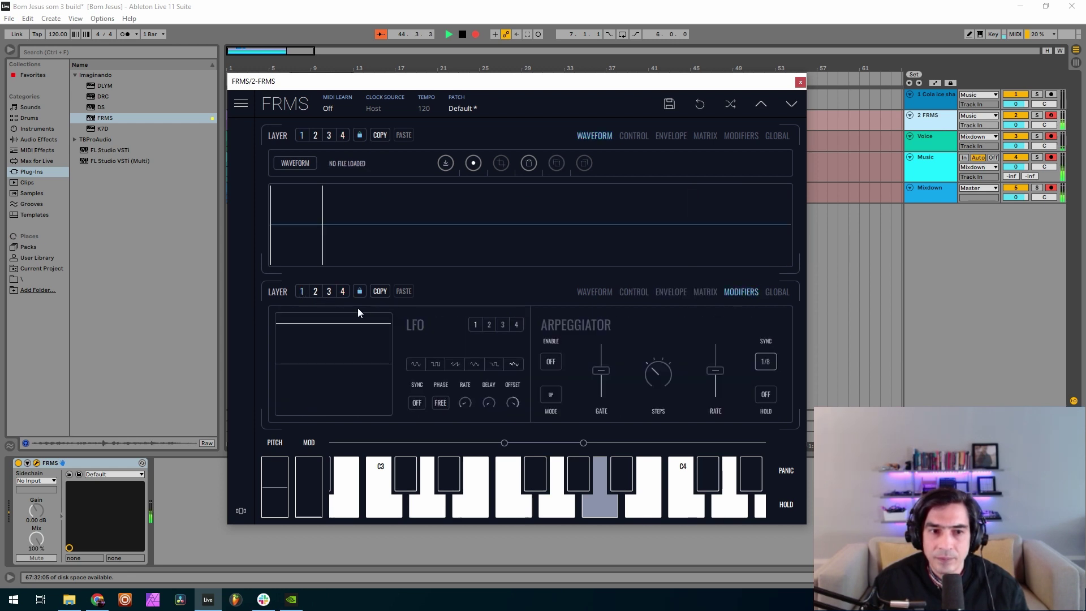
pyautogui.click(487, 324)
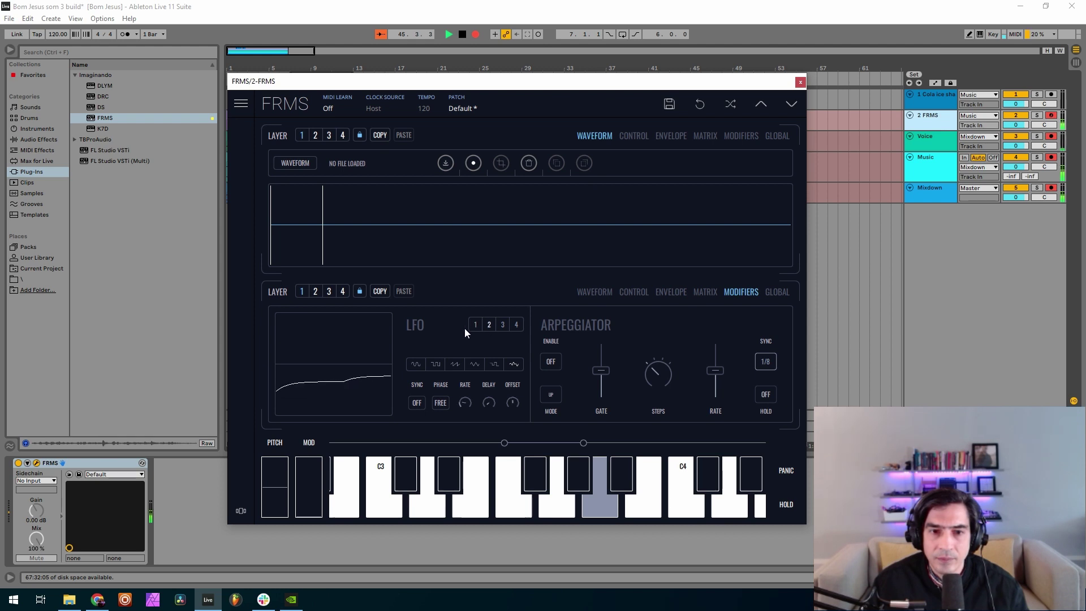
pyautogui.click(475, 325)
pyautogui.moveTo(464, 409)
pyautogui.mouseDown()
pyautogui.moveTo(462, 345)
pyautogui.moveTo(456, 389)
pyautogui.mouseUp()
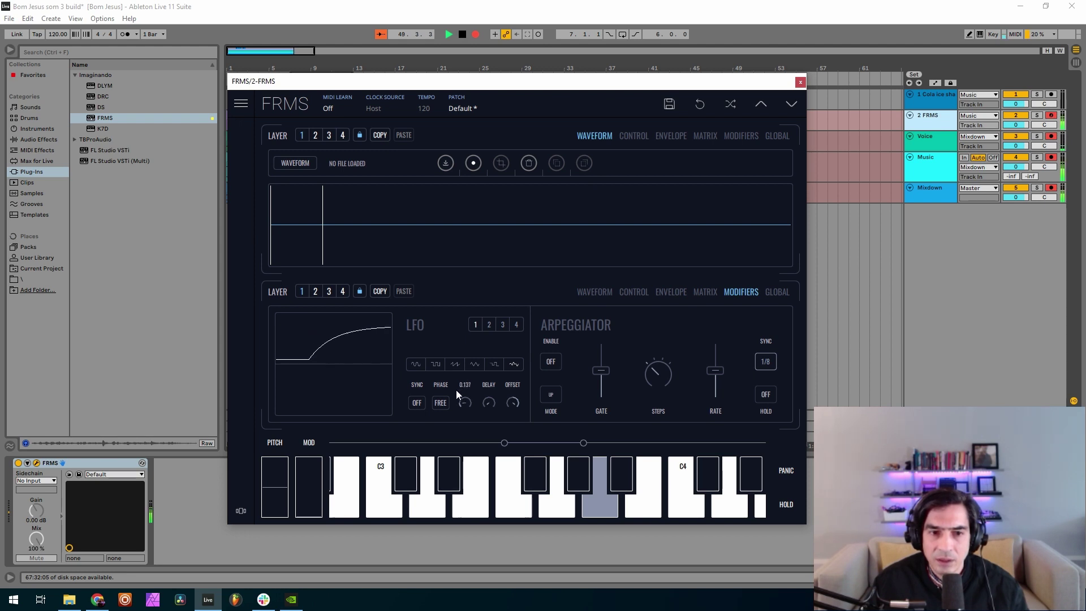
# Step: Return to layer 4's controls, raise its stereo spread to roughly a third and add some reverb
pyautogui.click(631, 292)
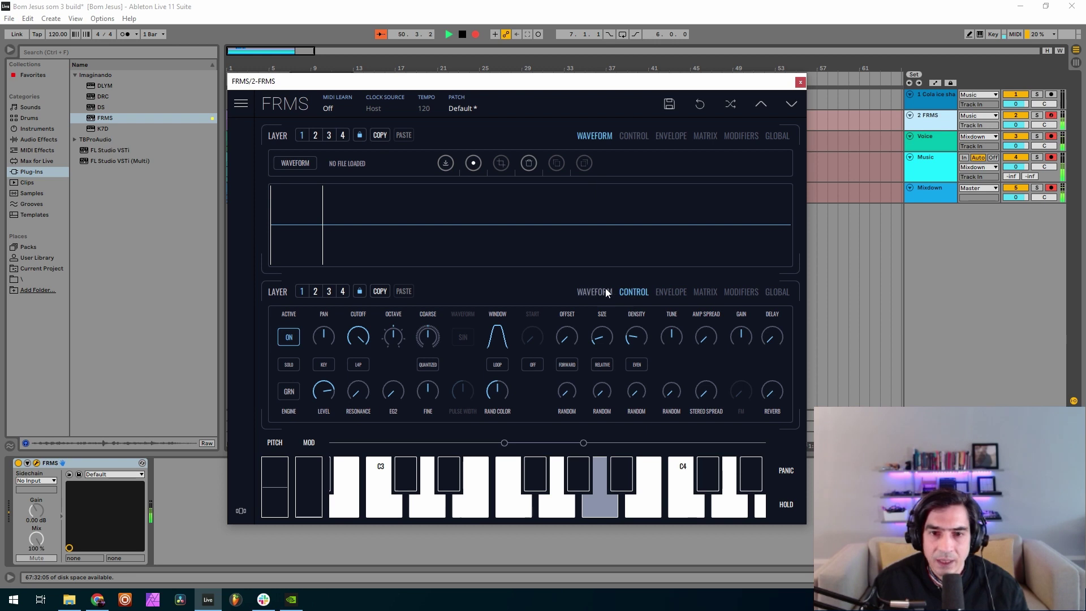
pyautogui.click(317, 134)
pyautogui.click(342, 135)
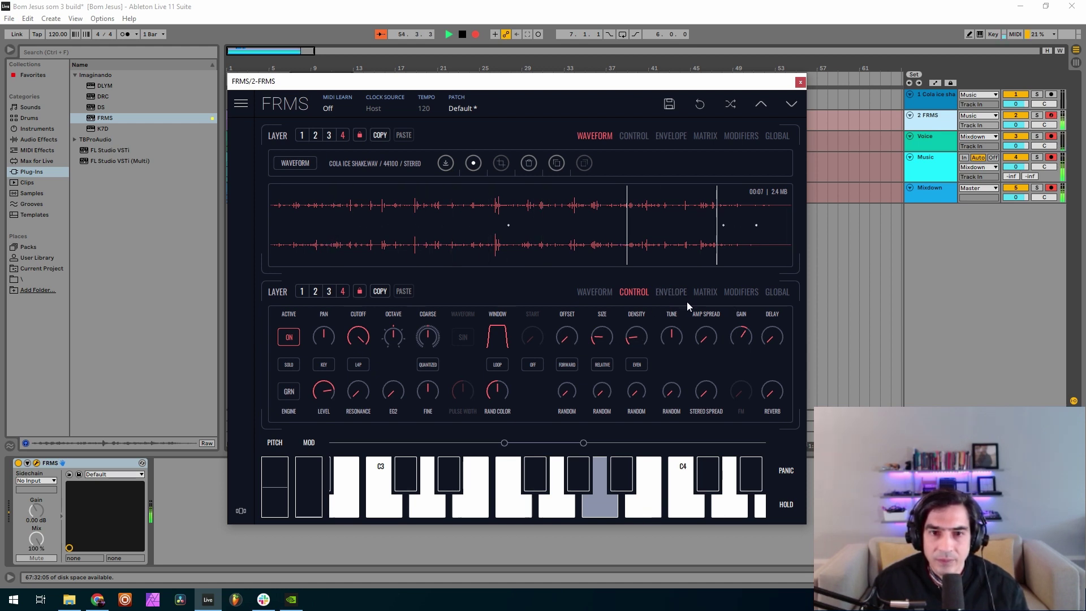
pyautogui.moveTo(708, 389); pyautogui.dragTo(699, 324)
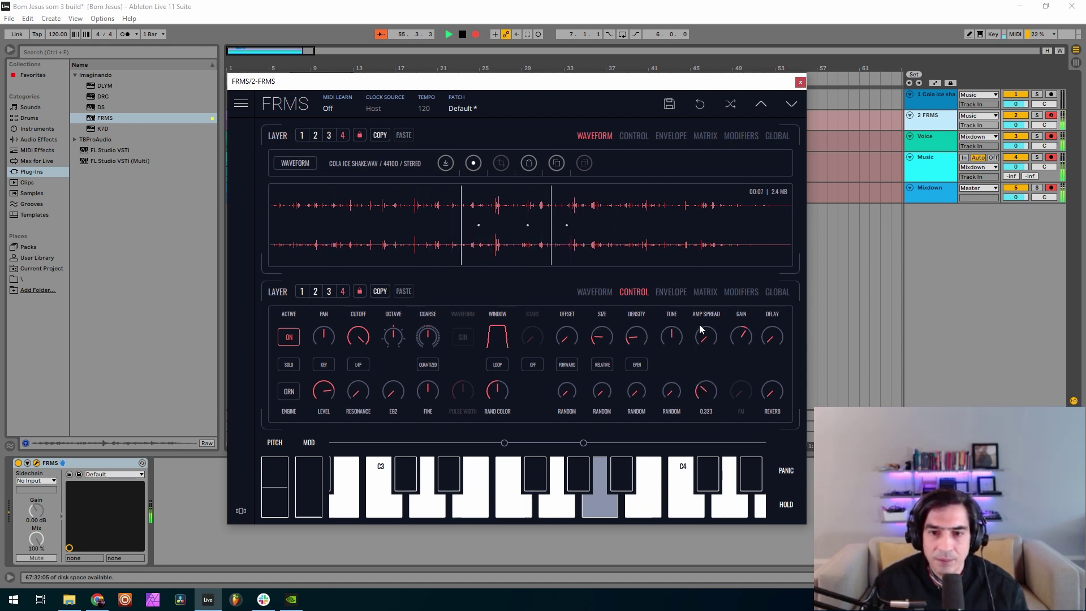
pyautogui.moveTo(773, 390); pyautogui.dragTo(758, 351)
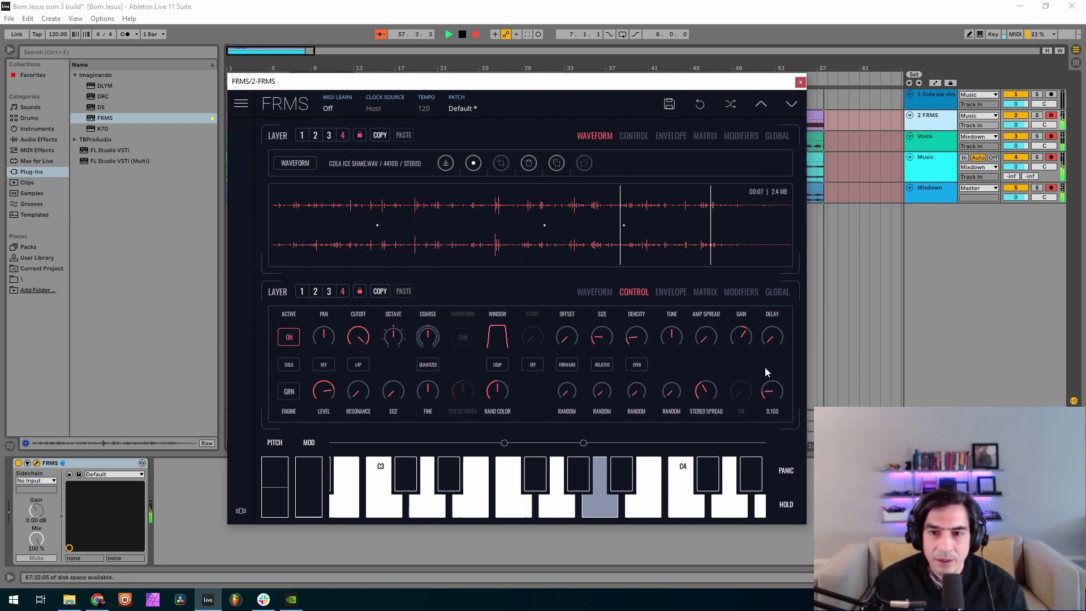
# Step: Shorten the global reverb's decay and raise its HP filter
pyautogui.click(777, 291)
pyautogui.moveTo(512, 356); pyautogui.dragTo(531, 412)
pyautogui.moveTo(545, 356); pyautogui.dragTo(546, 320)
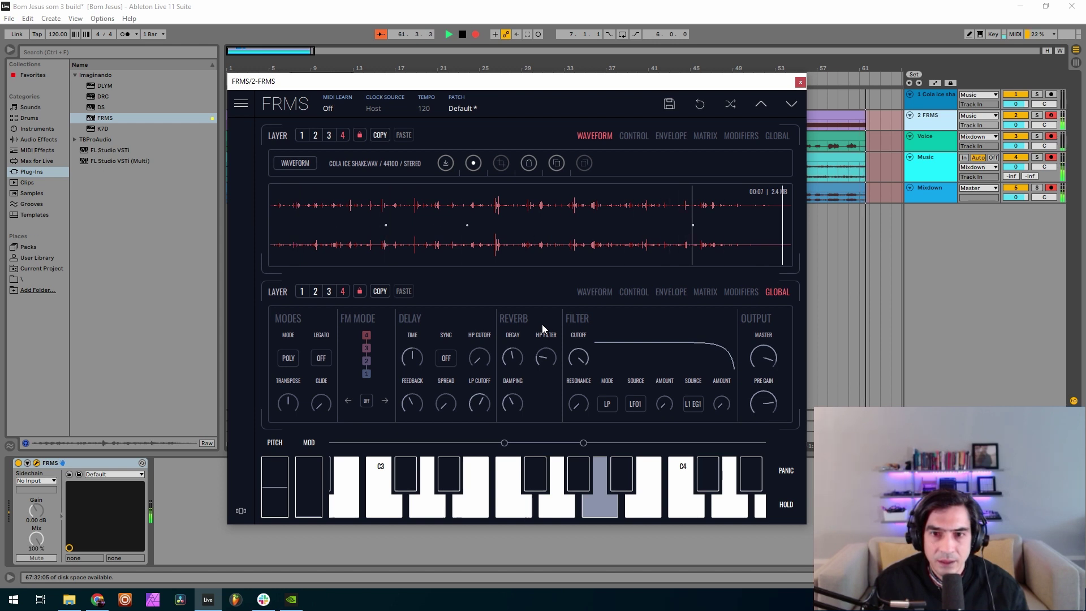
# Step: Load Cola ice shake Bubles.wav into layer 2
pyautogui.click(330, 134)
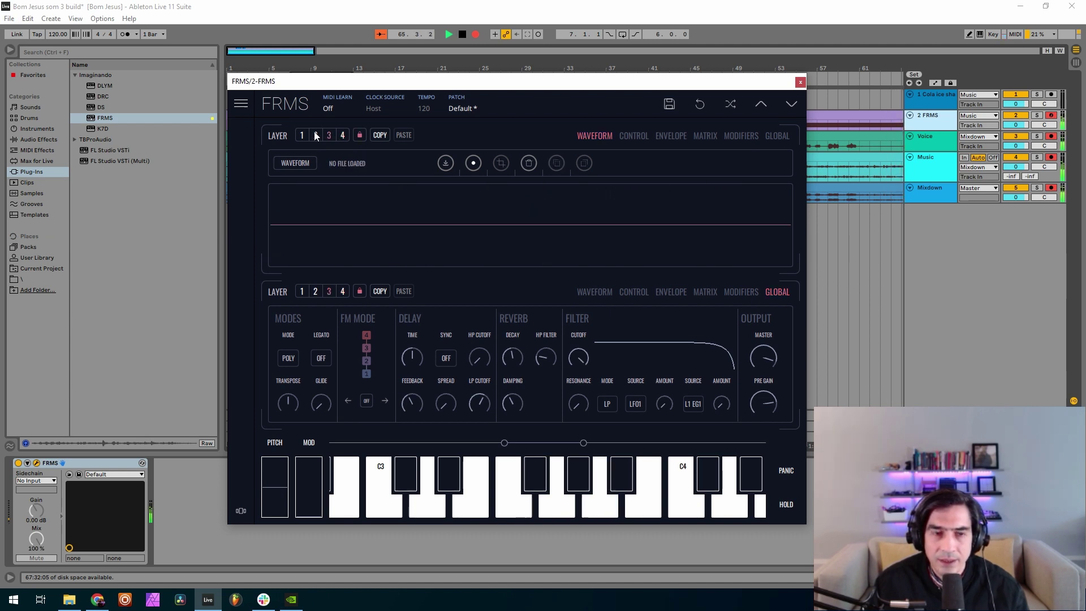
pyautogui.click(445, 164)
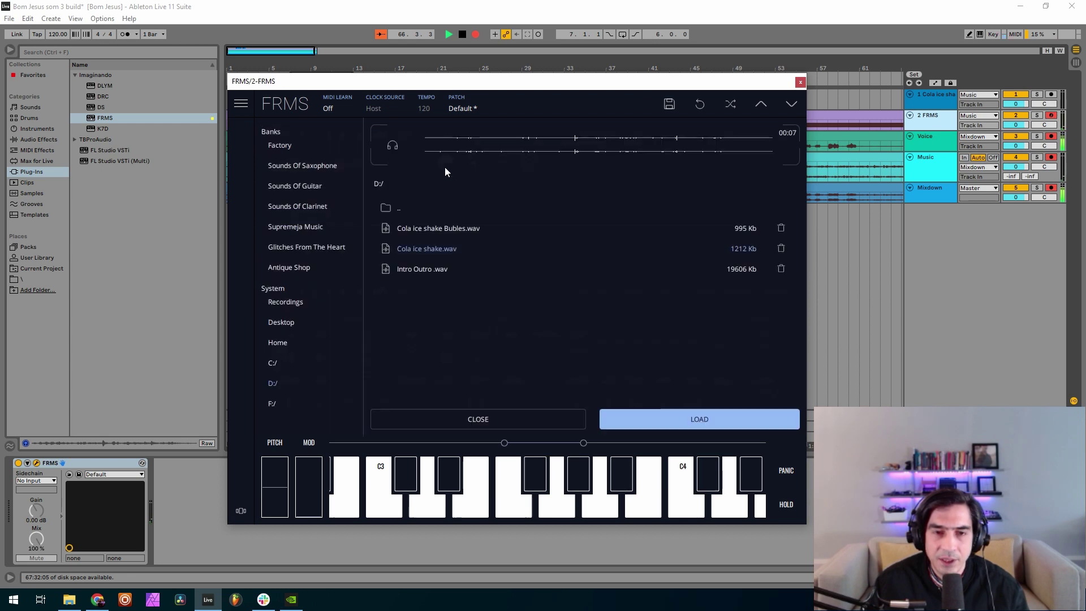
pyautogui.click(449, 228)
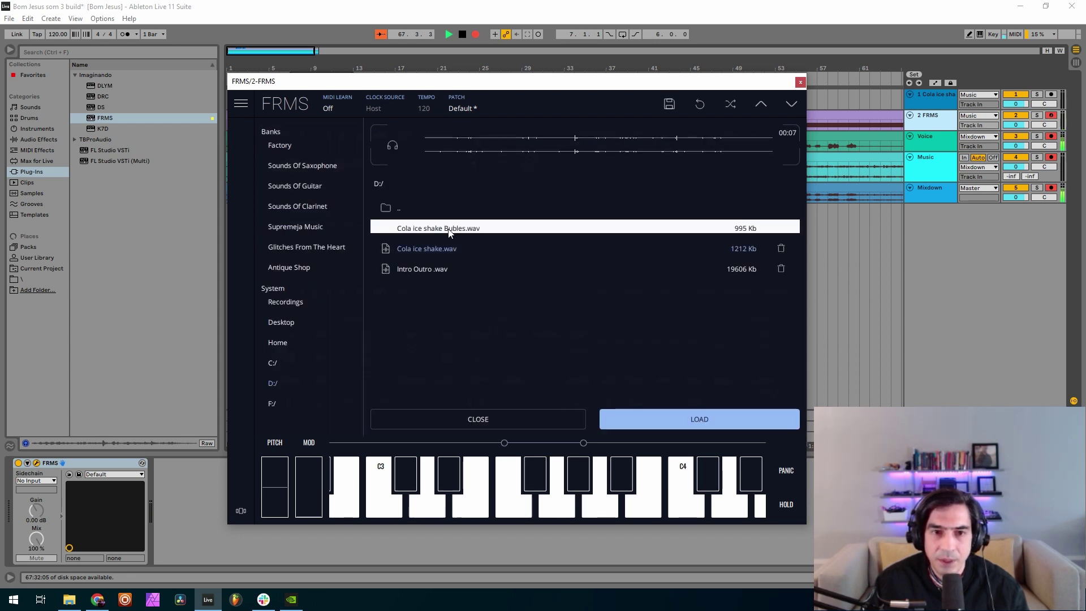
pyautogui.click(626, 414)
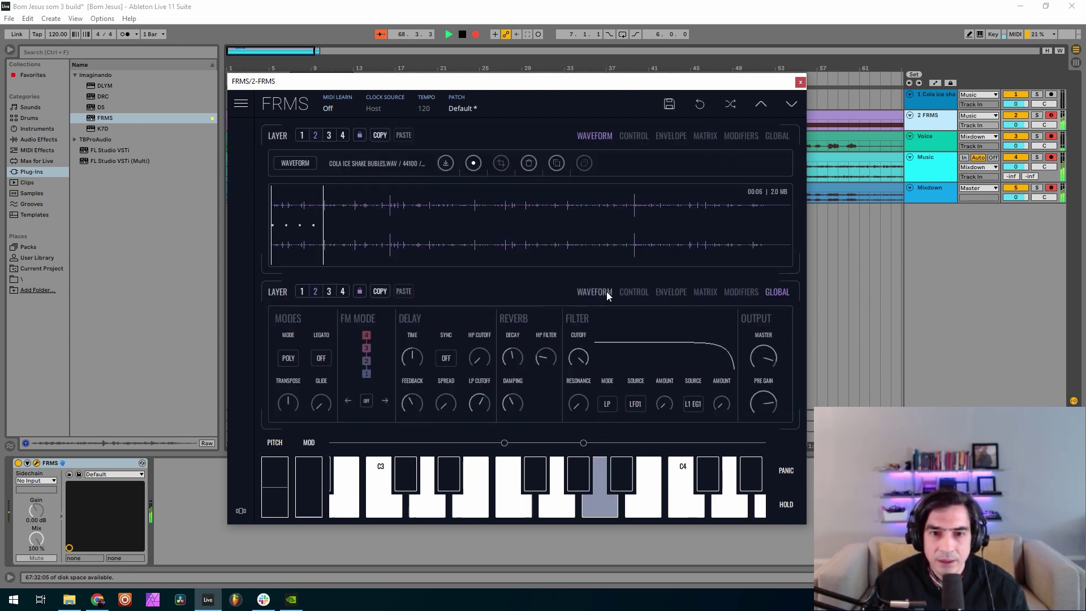
# Step: Raise the offset of LFO 2 and route it to layer 2's grain offset in the modulation matrix
pyautogui.click(588, 299)
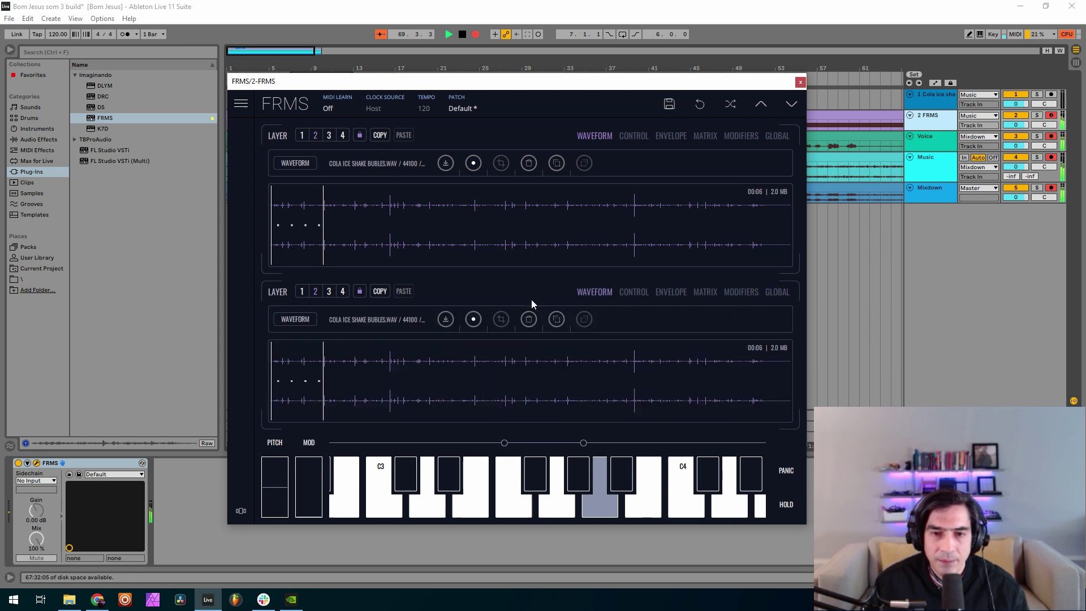
pyautogui.click(632, 292)
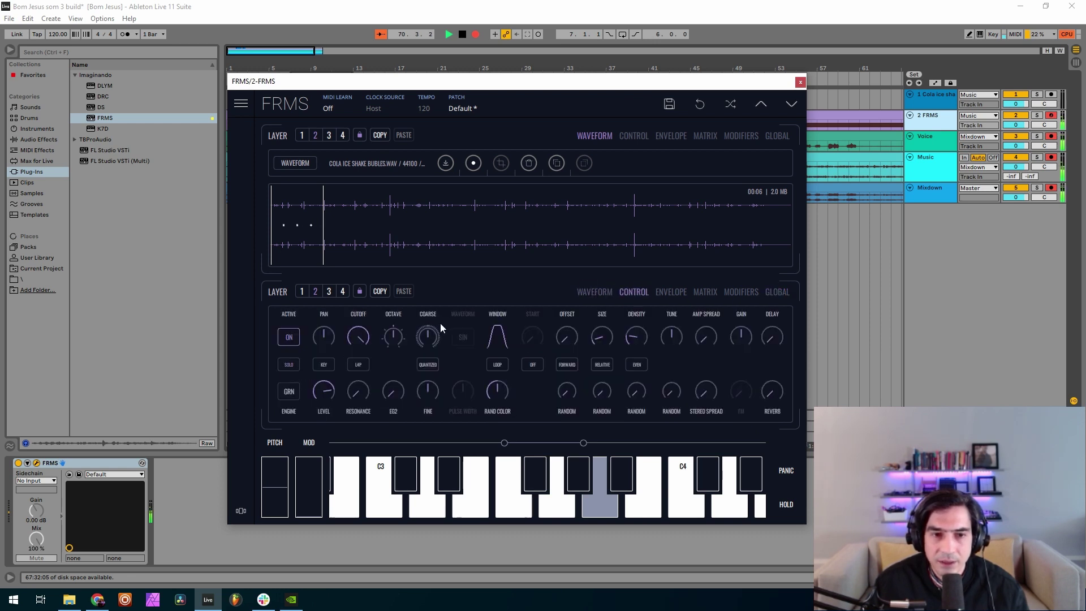
pyautogui.click(740, 292)
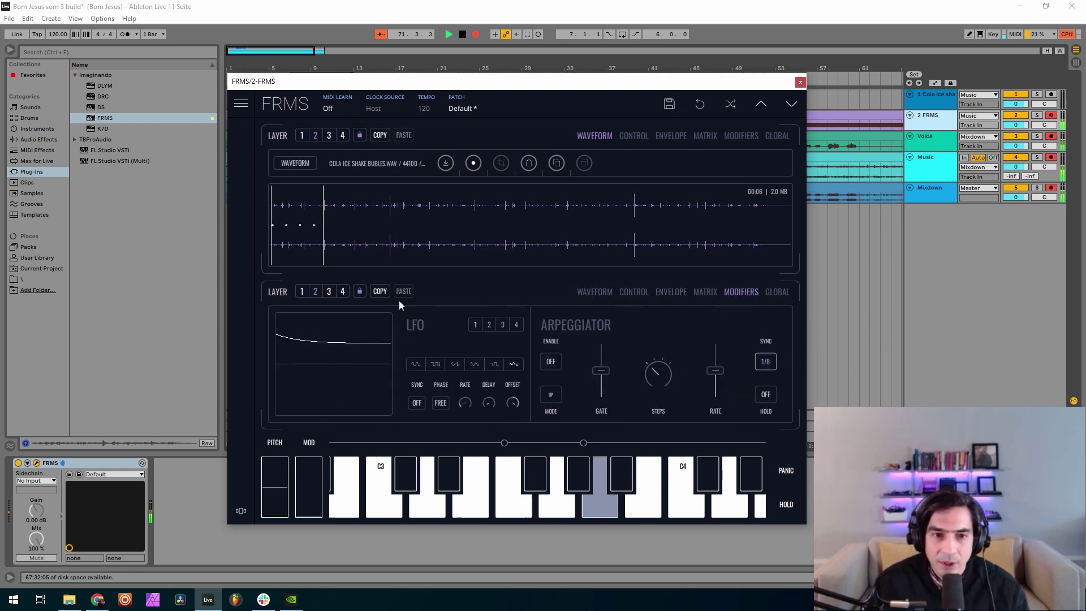
pyautogui.click(489, 324)
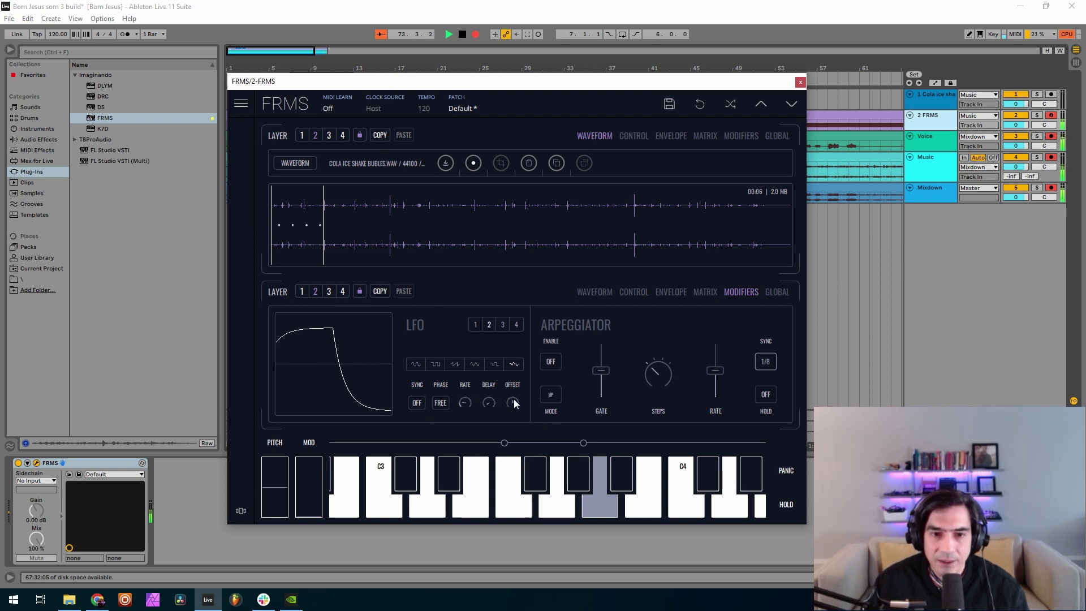
pyautogui.moveTo(513, 398); pyautogui.dragTo(639, 198)
pyautogui.click(705, 292)
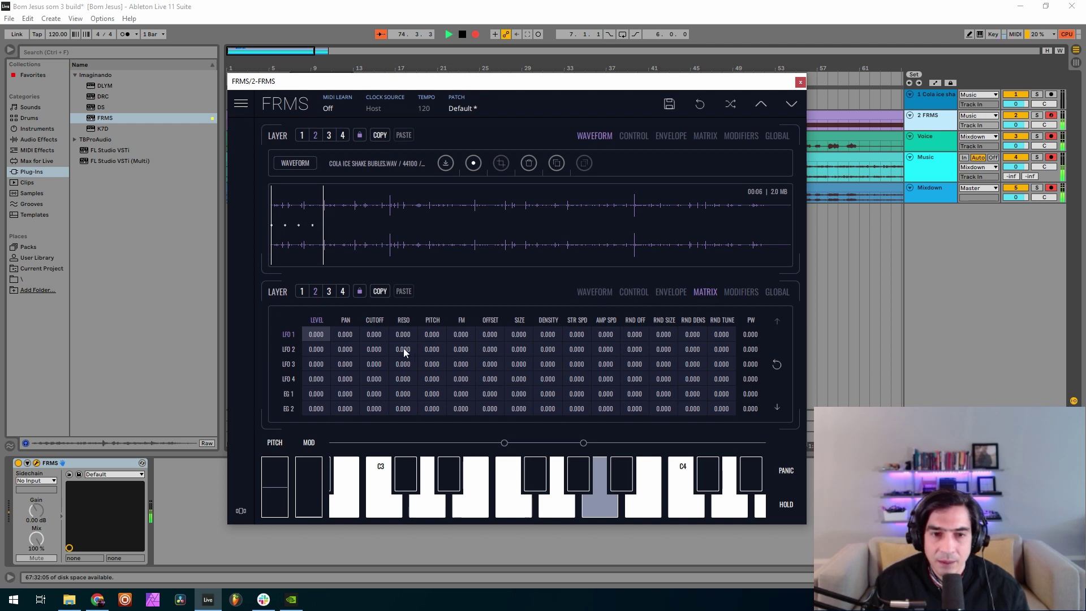
pyautogui.moveTo(490, 356); pyautogui.dragTo(489, 249)
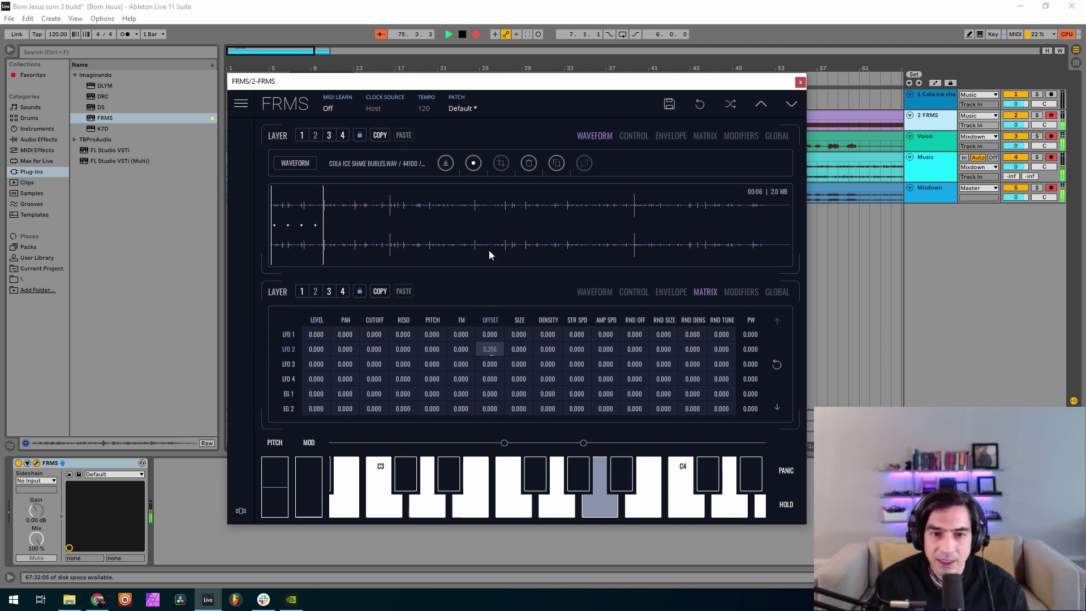
# Step: Set layer 2's window to 1.000 and stereo spread to maximum, and raise its density, amp spread, delay and reverb
pyautogui.click(661, 292)
pyautogui.click(631, 292)
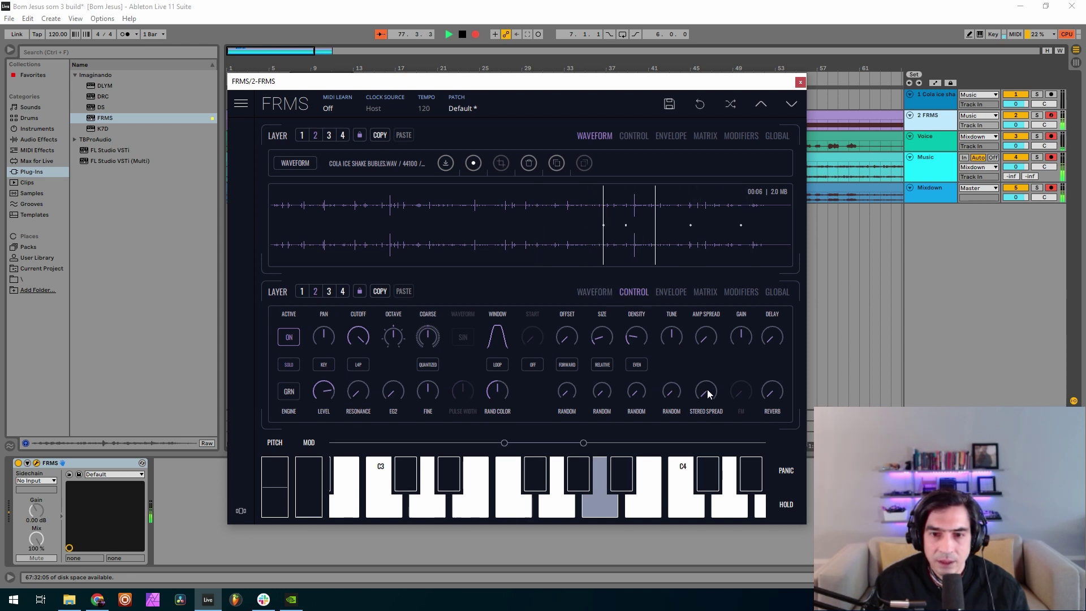
pyautogui.moveTo(498, 339); pyautogui.dragTo(506, 189)
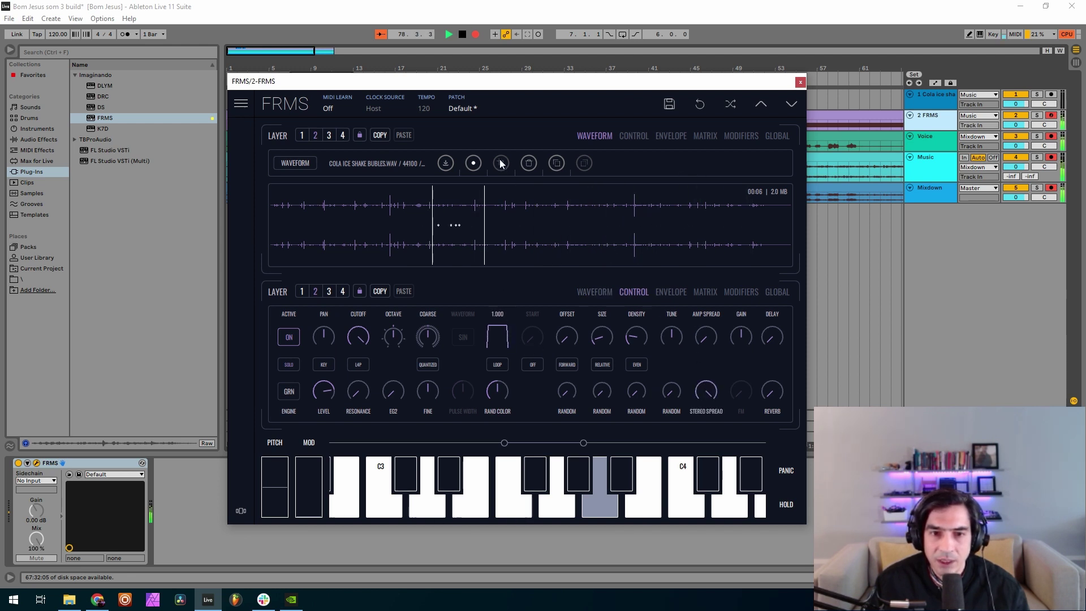
pyautogui.moveTo(636, 337); pyautogui.dragTo(637, 302)
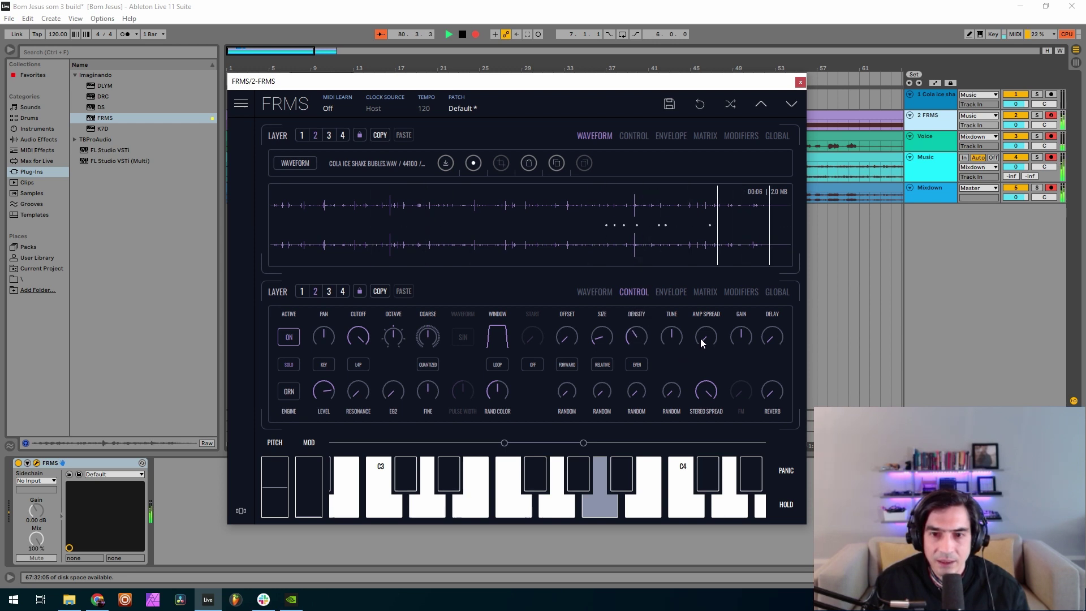
pyautogui.moveTo(700, 338); pyautogui.dragTo(687, 259)
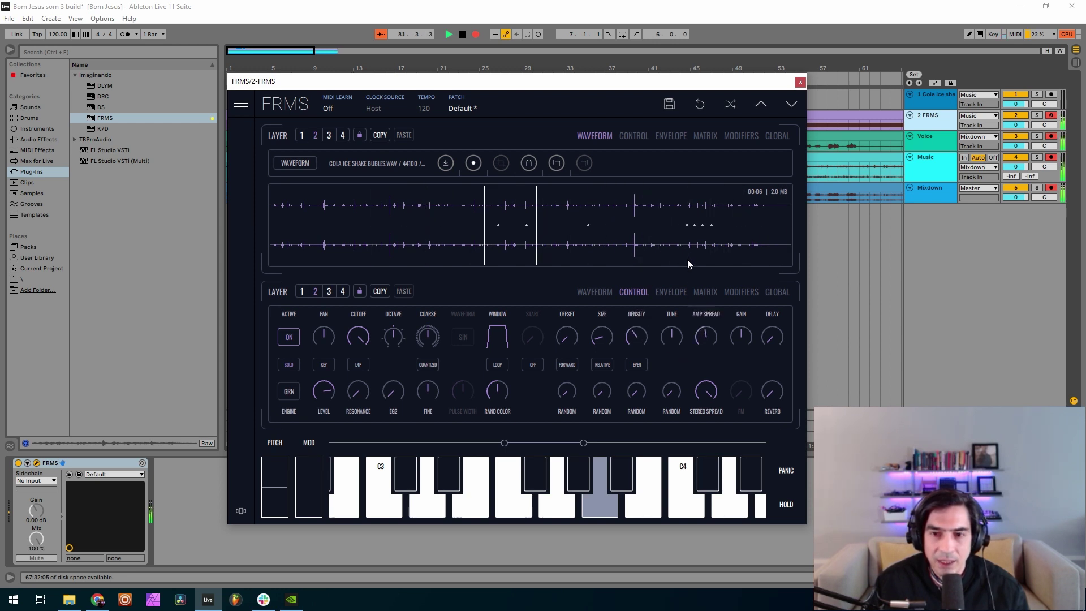
pyautogui.moveTo(773, 389); pyautogui.dragTo(763, 303)
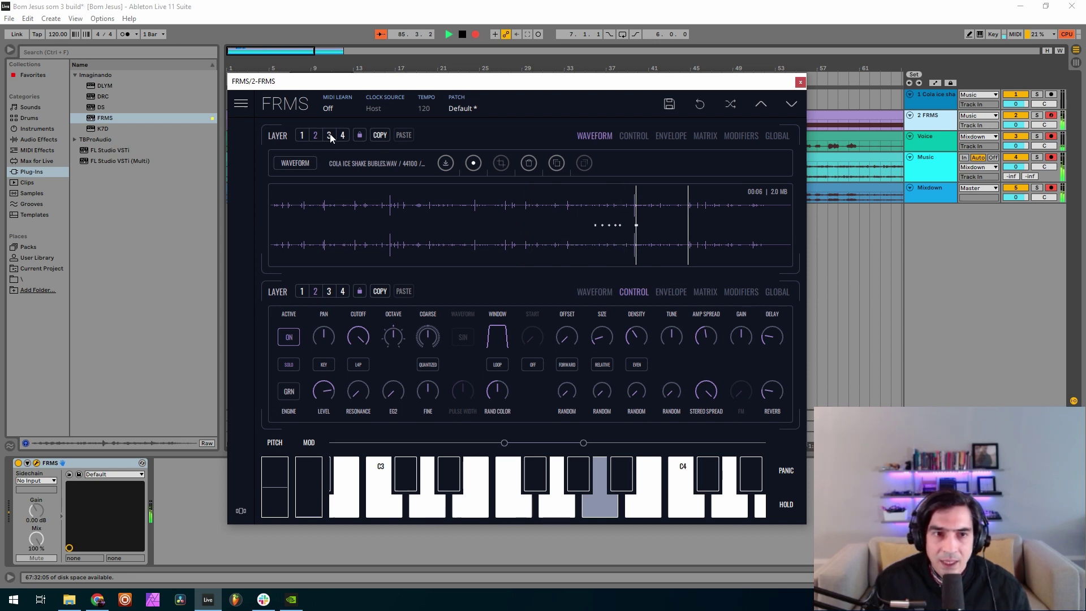
# Step: Copy layer 2's waveform and layer settings and paste both into layer 3
pyautogui.click(556, 164)
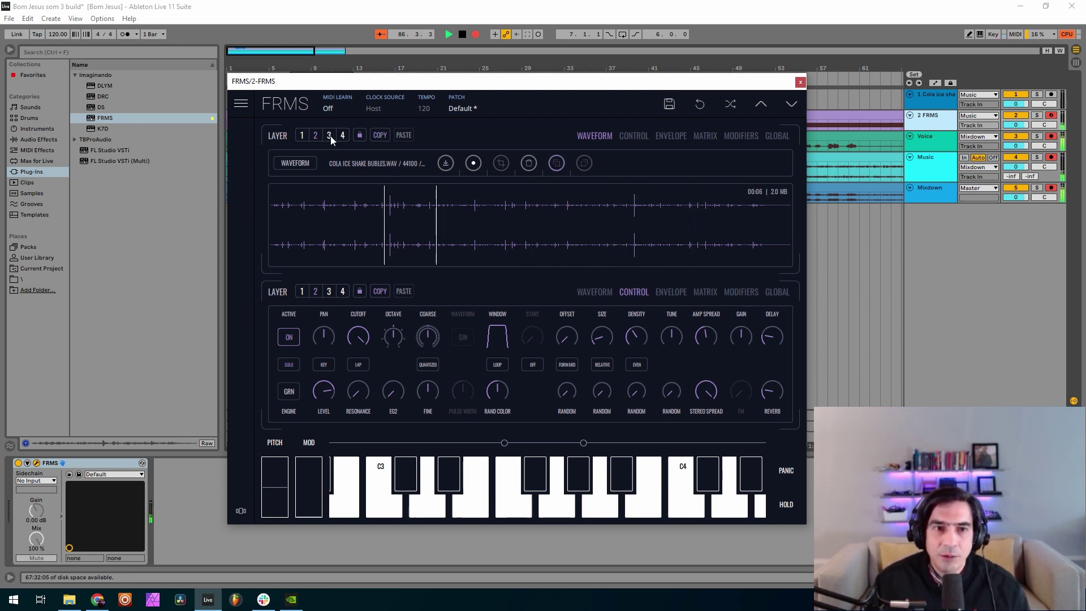
pyautogui.click(329, 135)
pyautogui.click(586, 164)
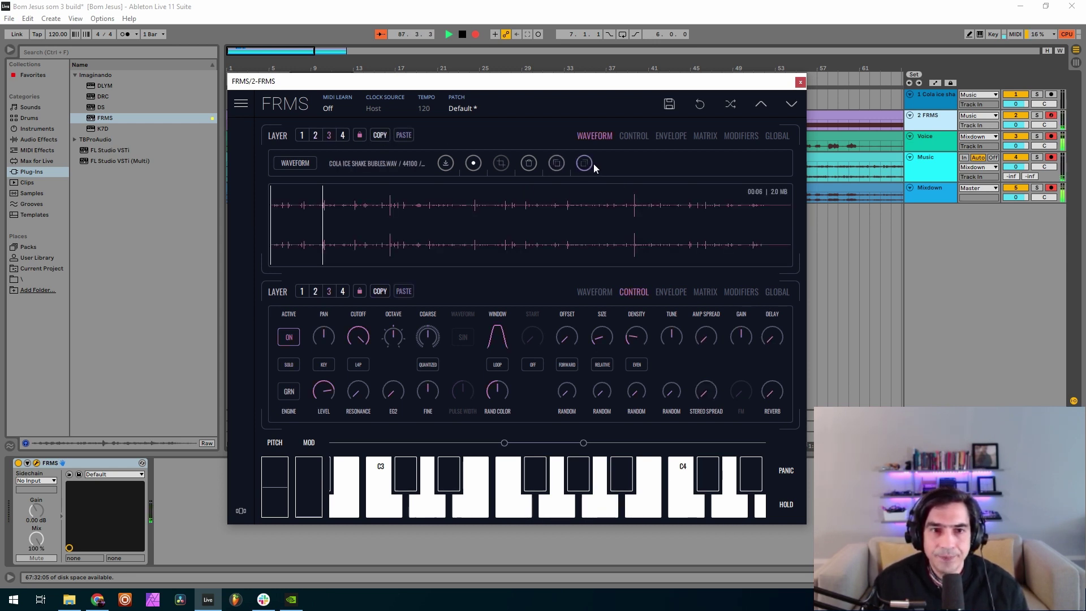
pyautogui.click(397, 135)
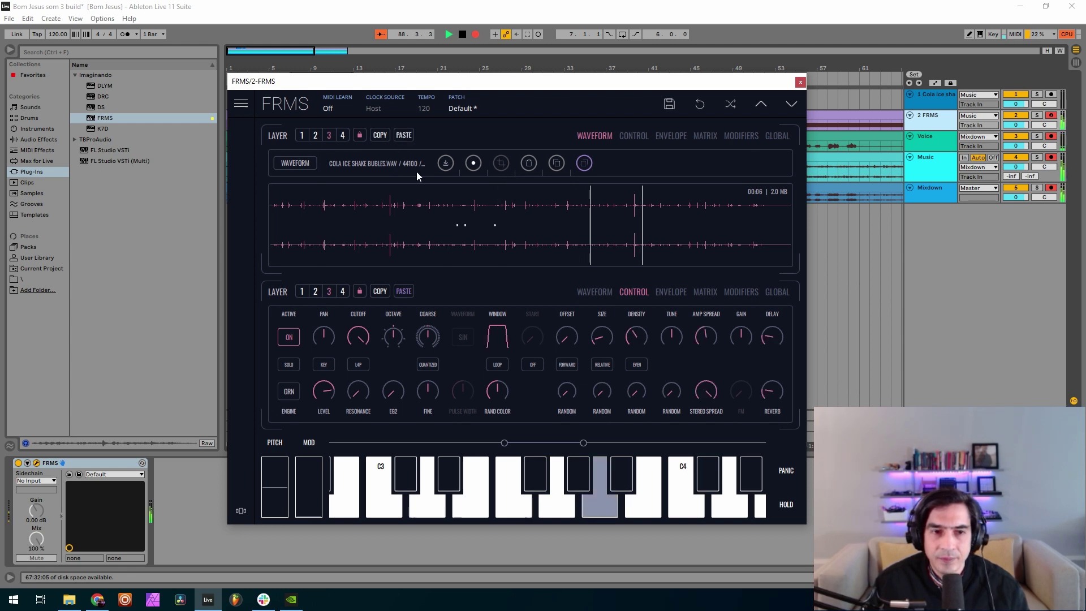
# Step: Set up LFO 3 with a smooth random waveform, a raised offset and a rate of 0.177
pyautogui.click(740, 136)
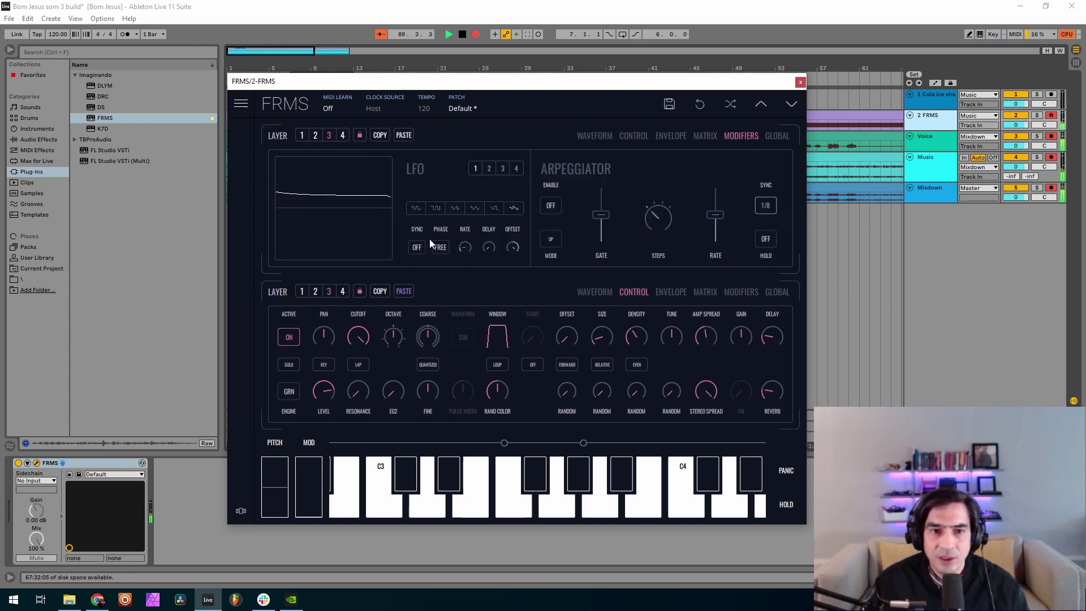
pyautogui.click(488, 169)
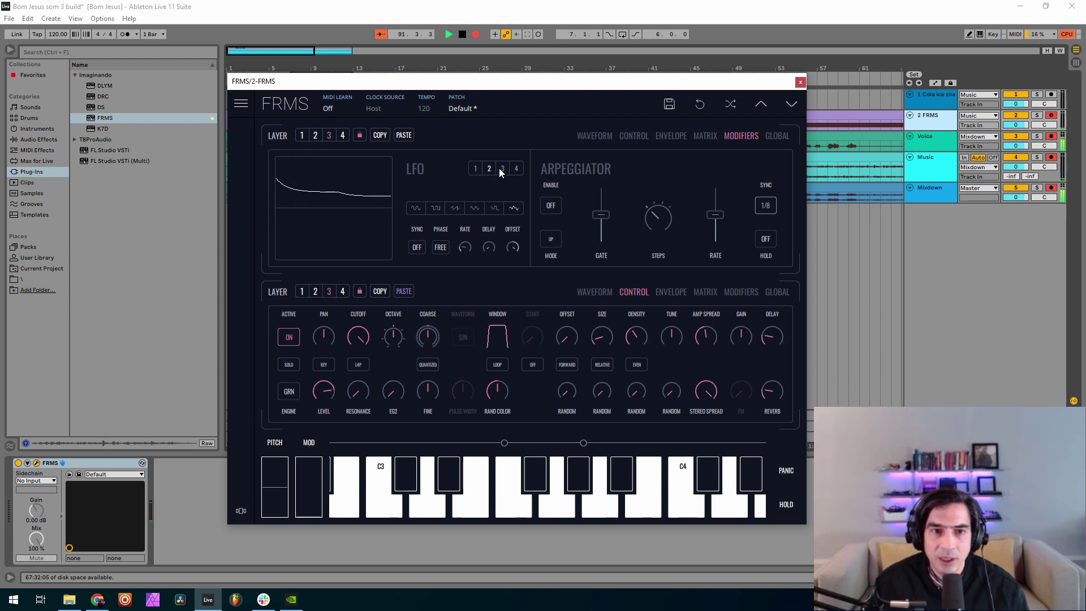
pyautogui.click(502, 169)
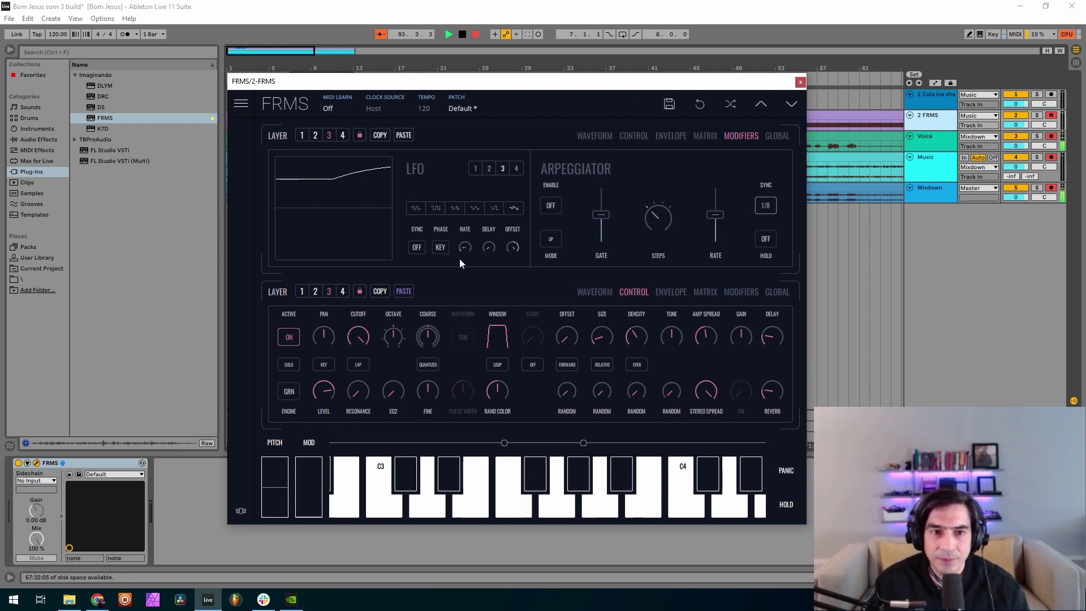
pyautogui.moveTo(467, 240)
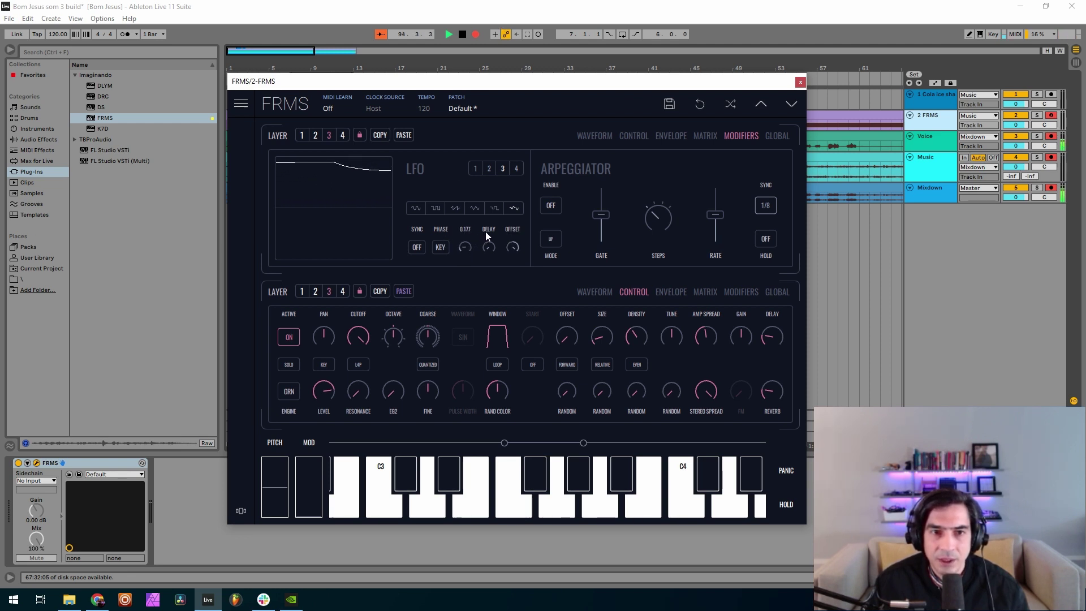
# Step: Lower layer 3's octave and increase its grain size
pyautogui.click(622, 136)
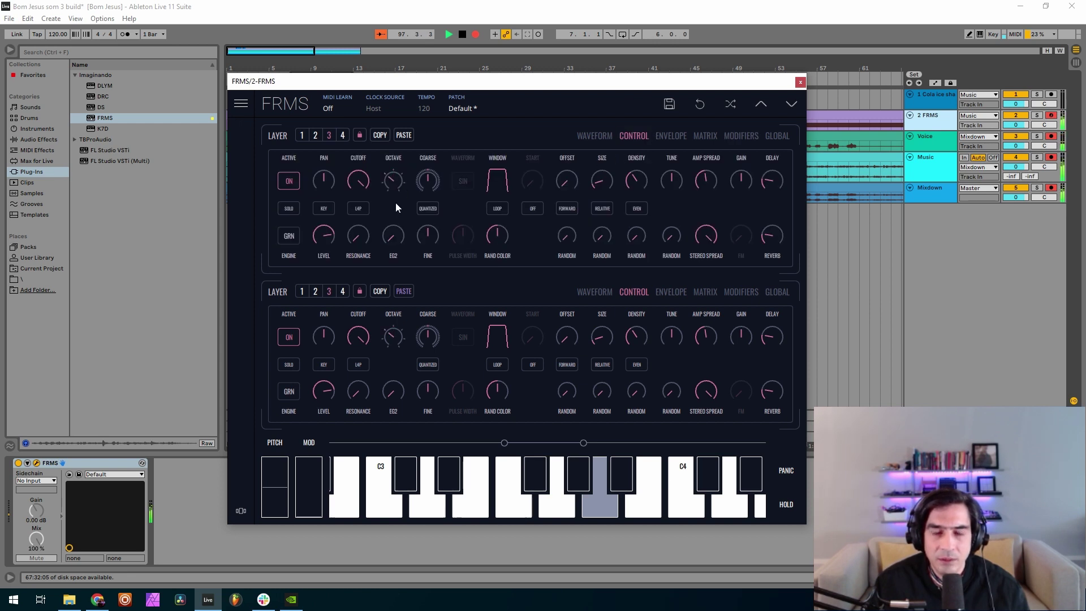
pyautogui.click(595, 136)
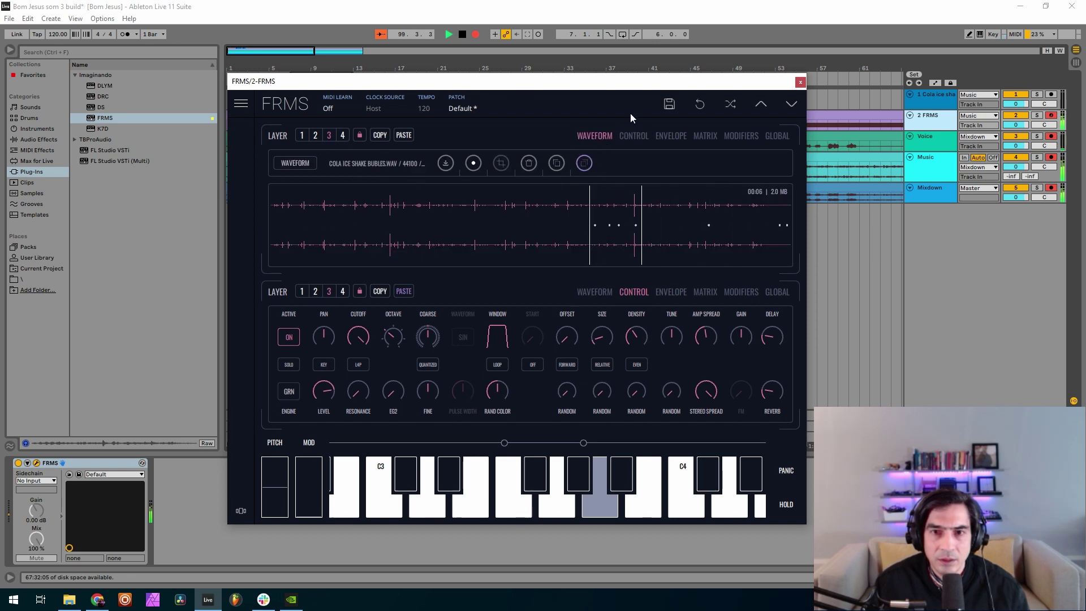
pyautogui.moveTo(599, 327)
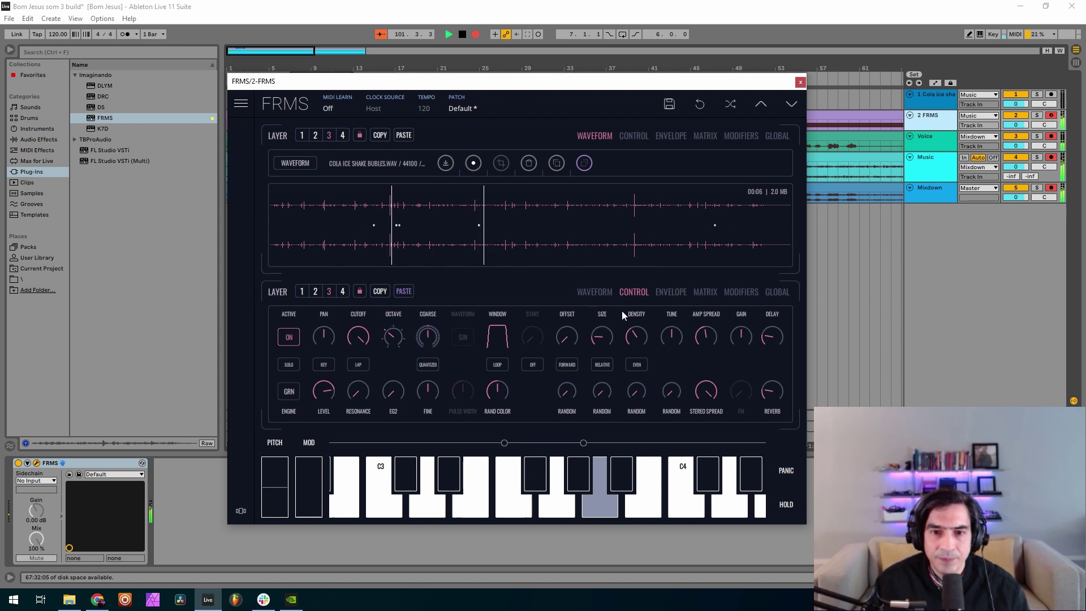
pyautogui.moveTo(705, 334)
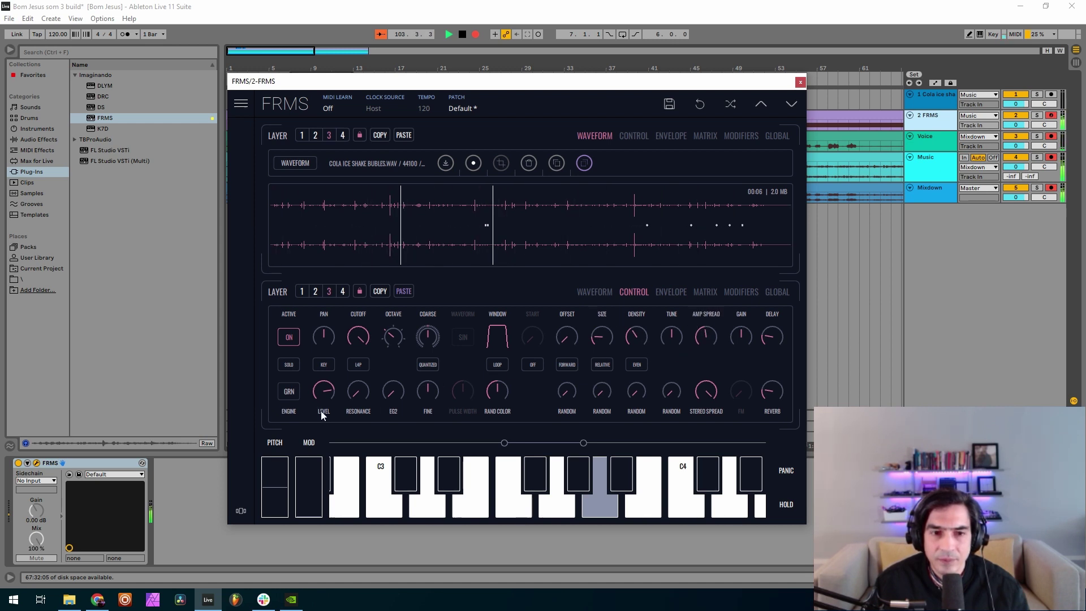
# Step: Compare layers 2, 3 and 4, and slightly lower layer 3's level
pyautogui.click(316, 134)
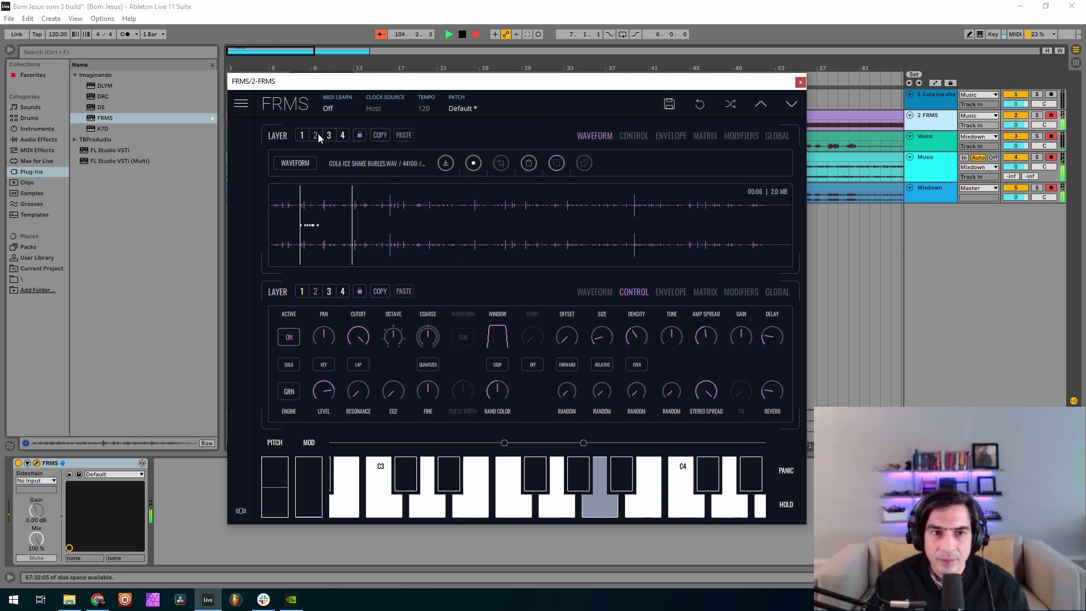
pyautogui.click(329, 135)
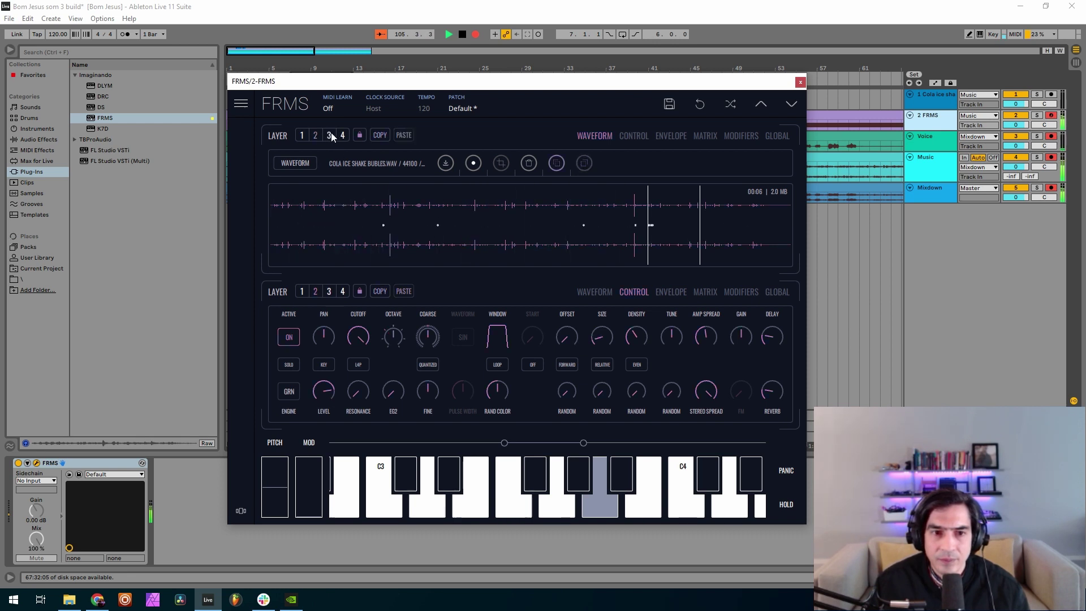
pyautogui.click(343, 134)
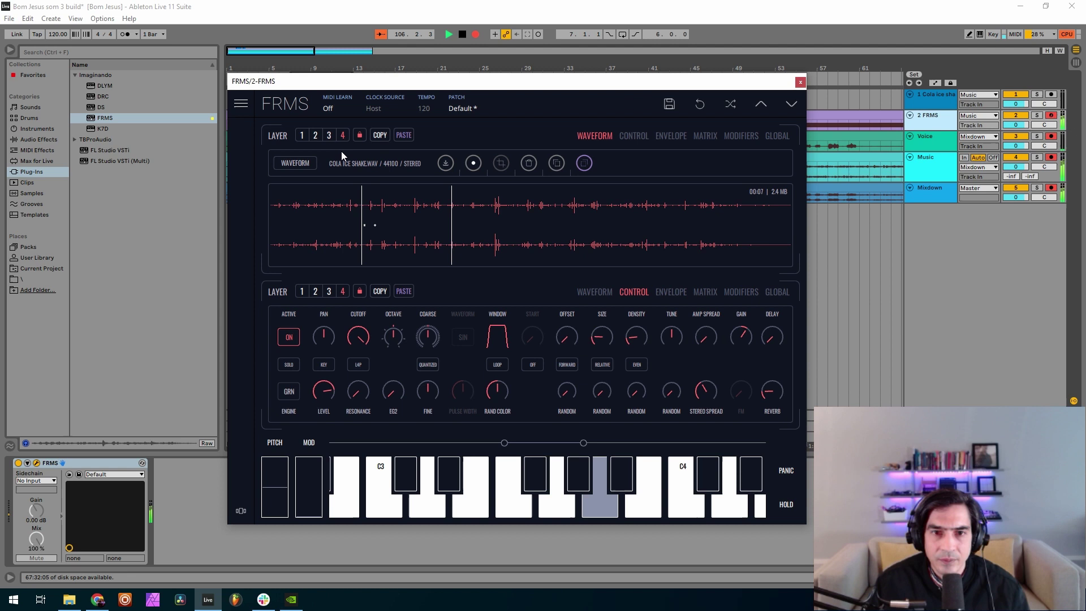
pyautogui.click(315, 135)
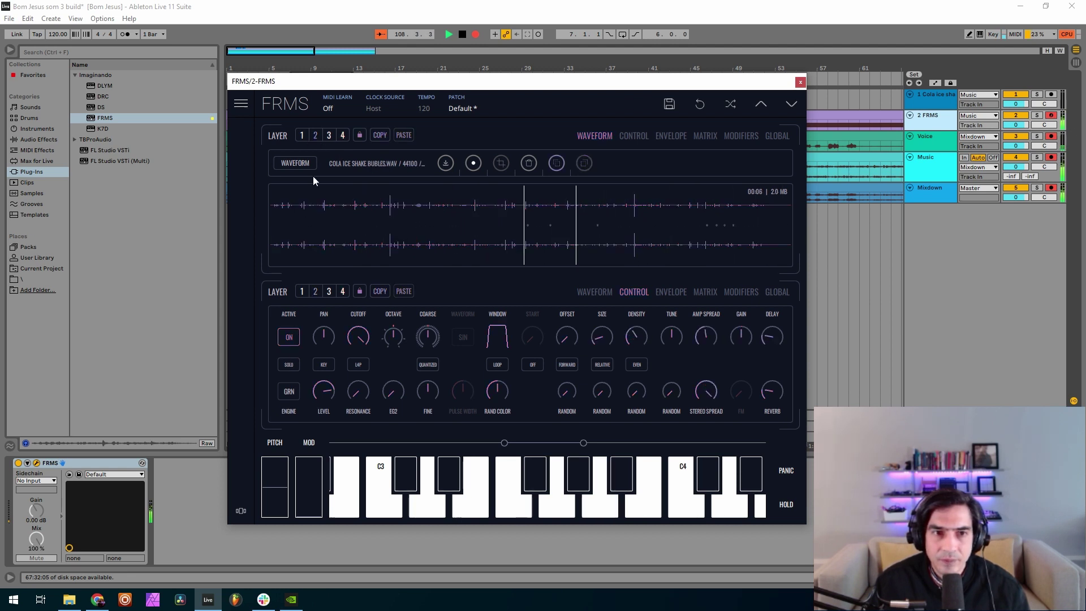
pyautogui.click(343, 134)
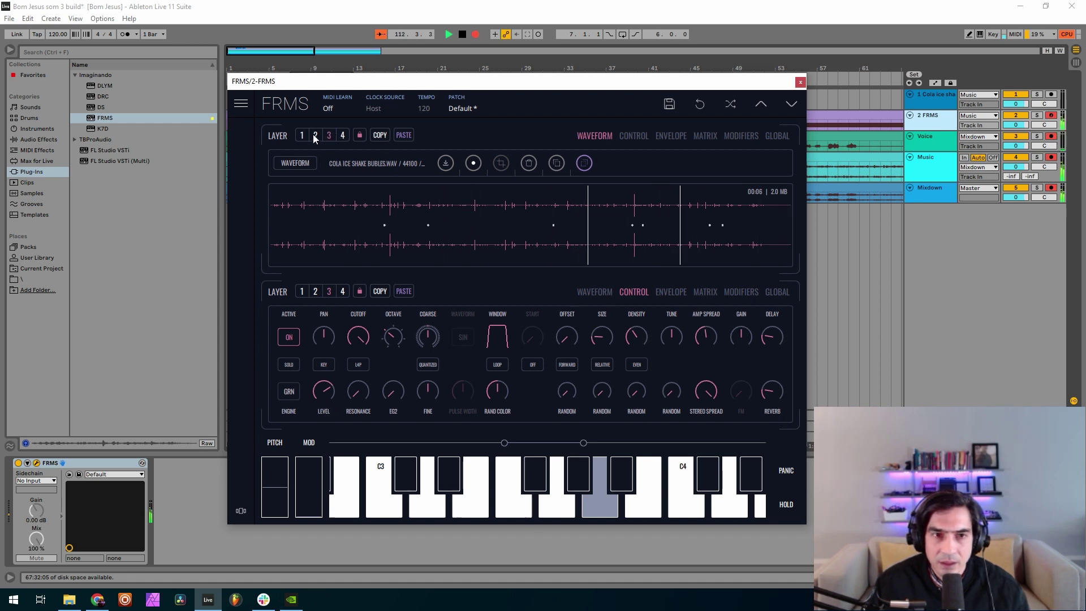
# Step: Sync the global delay time to 1/4T and set the delay spread to maximum
pyautogui.click(777, 135)
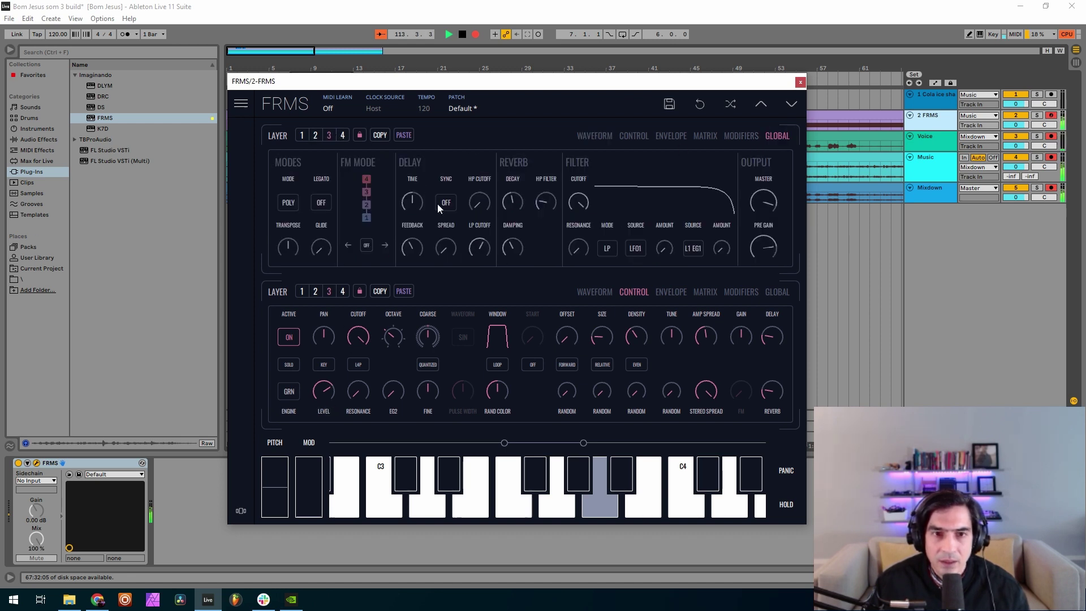
pyautogui.moveTo(414, 187); pyautogui.dragTo(416, 194)
pyautogui.moveTo(450, 242); pyautogui.dragTo(436, 264)
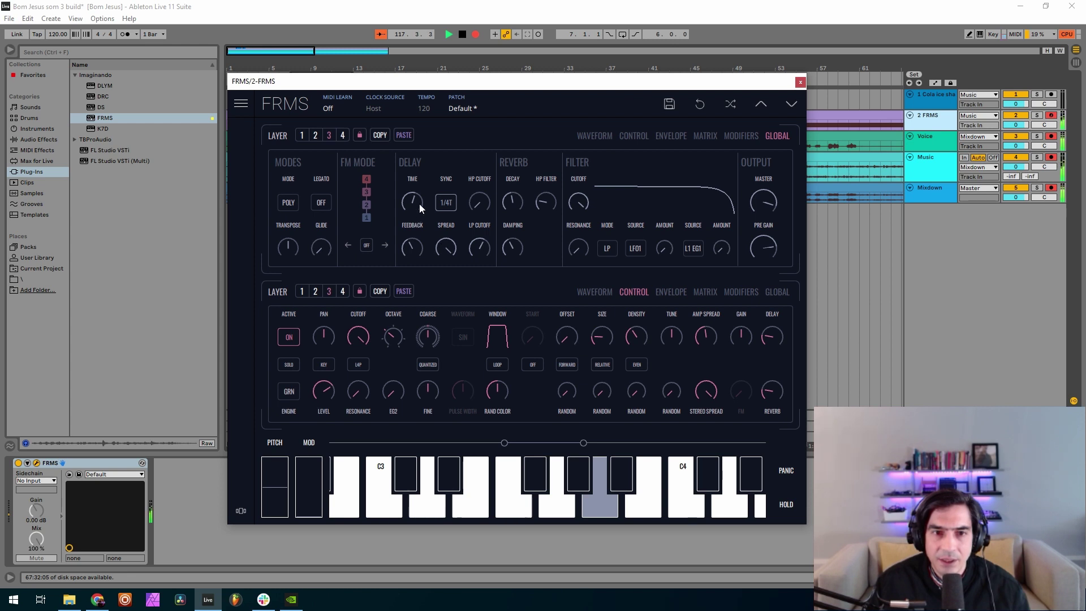
# Step: Deactivate layers 2 and 4 and bring layer 2's level down to zero
pyautogui.click(670, 136)
pyautogui.click(600, 136)
pyautogui.click(633, 136)
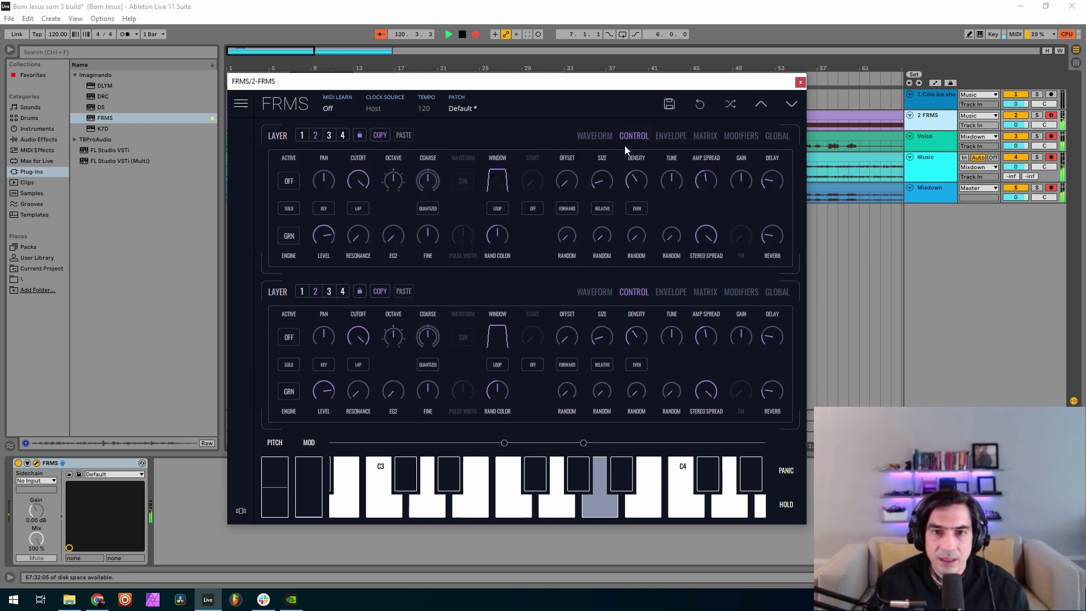
pyautogui.doubleClick(323, 235)
pyautogui.click(342, 136)
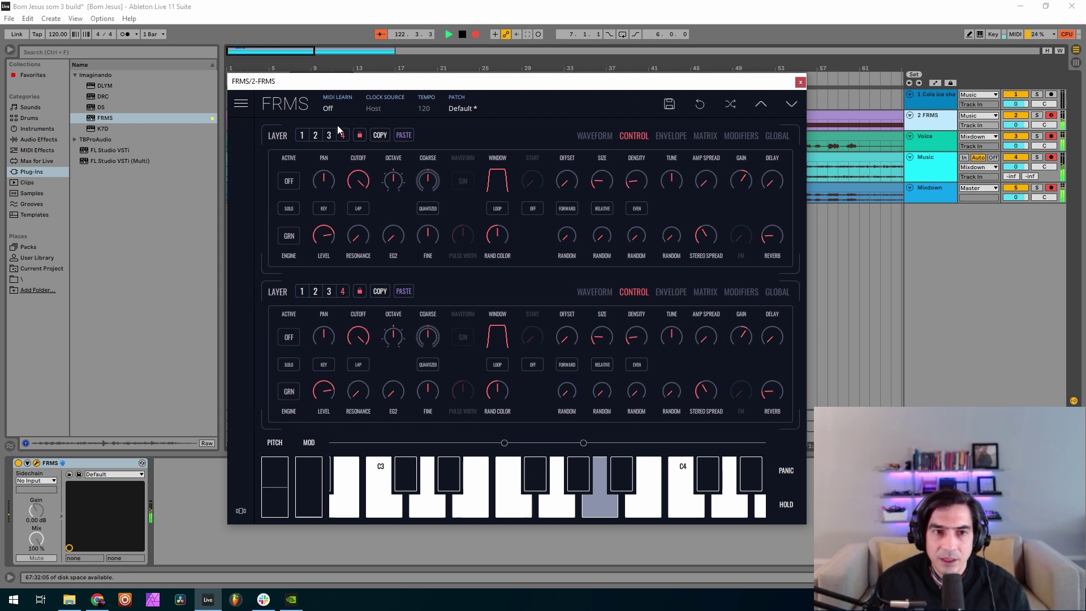
# Step: Reactivate layer 2, raise its level to about a third and add more reverb to it
pyautogui.click(317, 136)
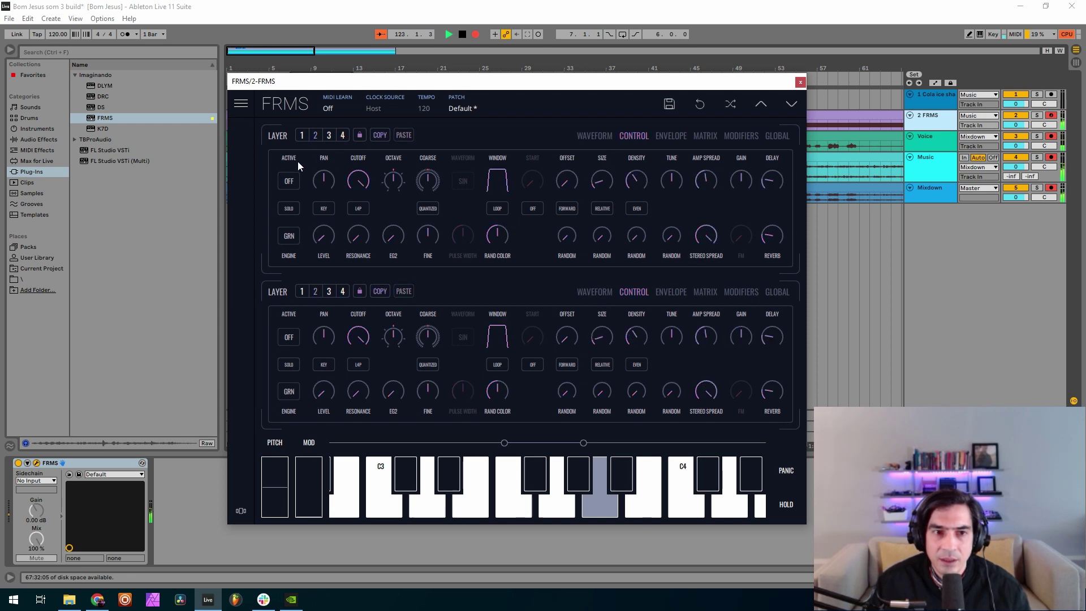
pyautogui.doubleClick(322, 237)
pyautogui.moveTo(325, 213); pyautogui.dragTo(324, 181)
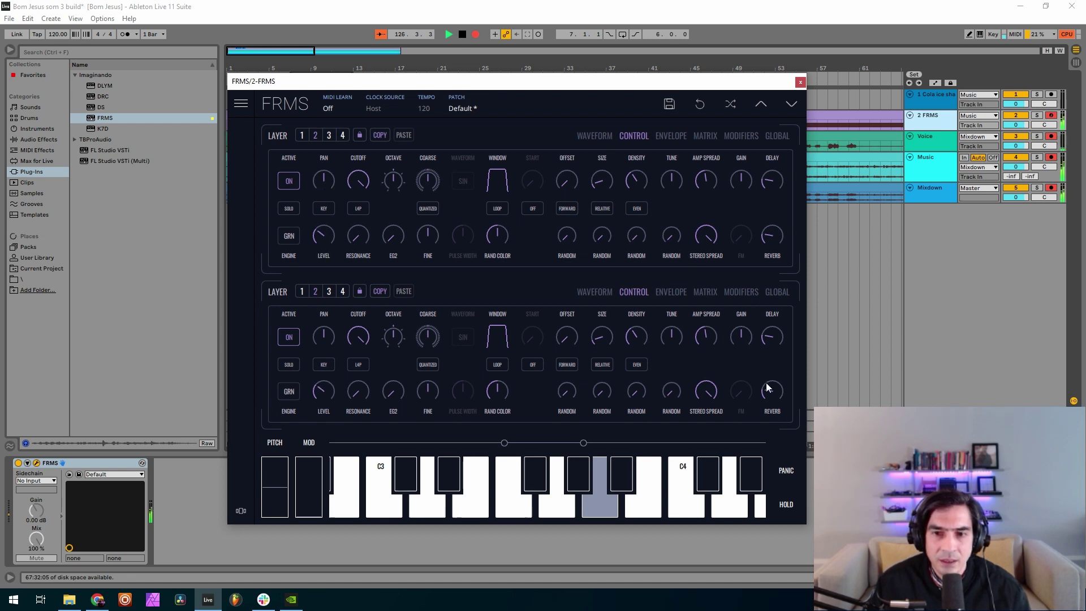
pyautogui.moveTo(769, 390); pyautogui.dragTo(755, 348)
# Step: Lower layer 3's grain density and switch to layer 4's controls
pyautogui.click(328, 134)
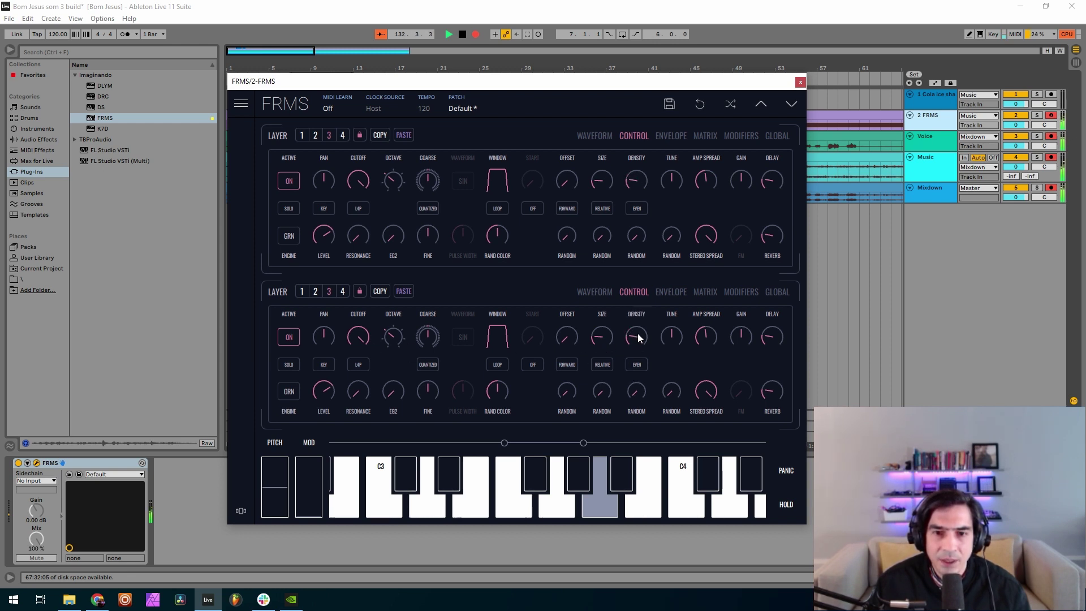
pyautogui.click(342, 134)
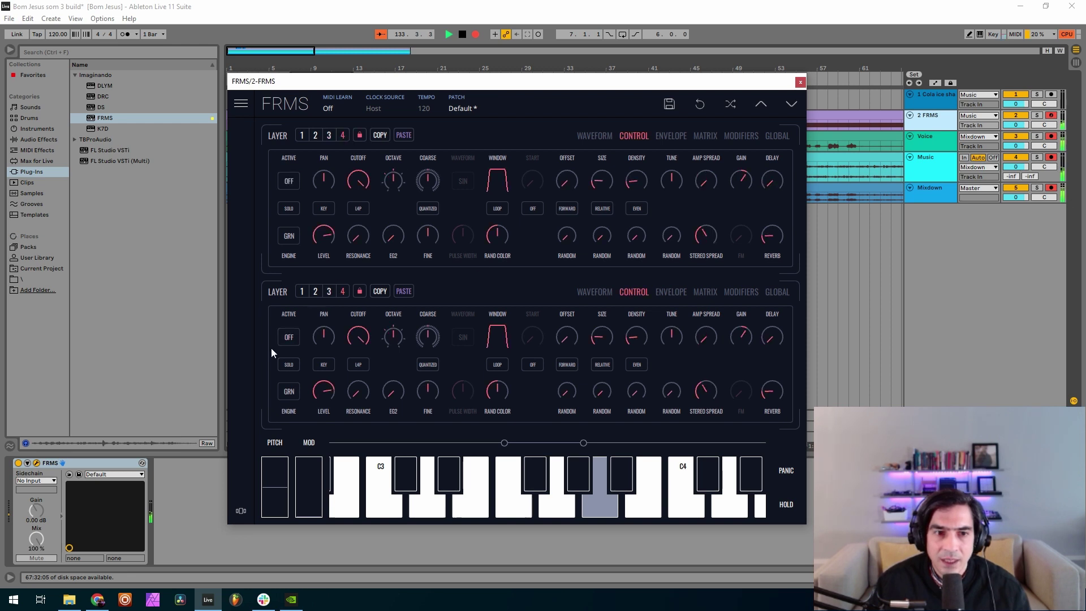
# Step: Activate layer 4, solo it while lowering its octave, and turn the solo off again
pyautogui.click(288, 338)
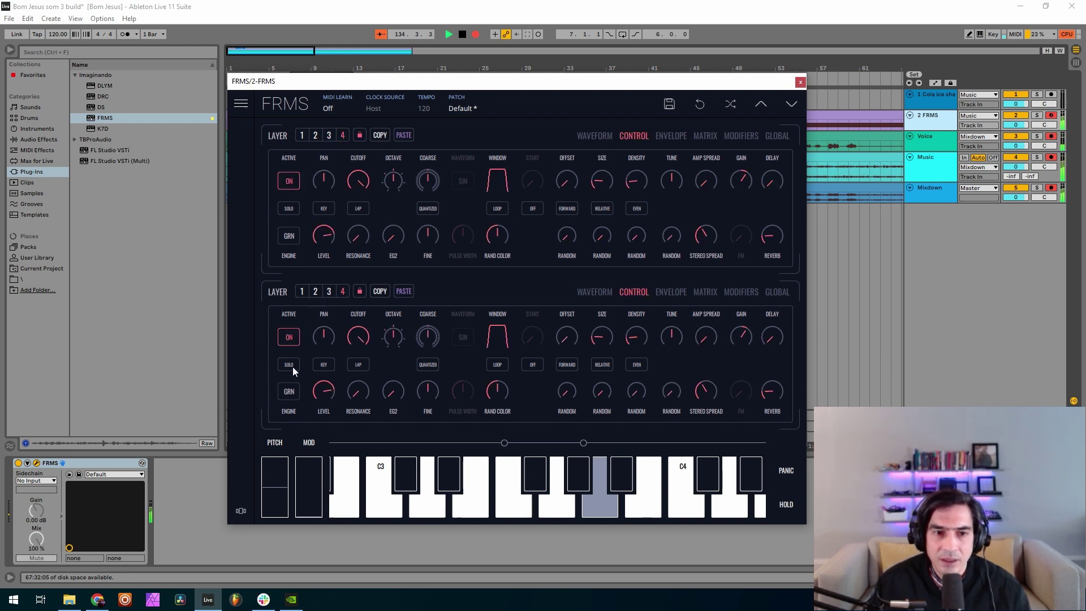
pyautogui.click(293, 366)
pyautogui.moveTo(393, 338); pyautogui.dragTo(396, 355)
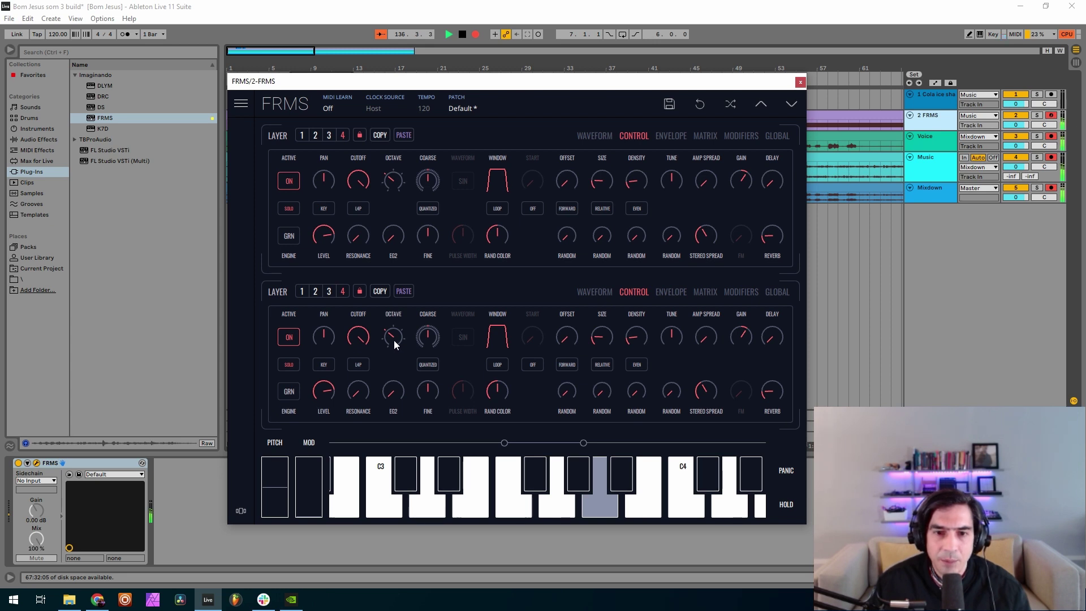
pyautogui.click(293, 366)
# Step: Lower layer 4's level to roughly a third and raise its delay amount
pyautogui.moveTo(324, 390); pyautogui.dragTo(349, 484)
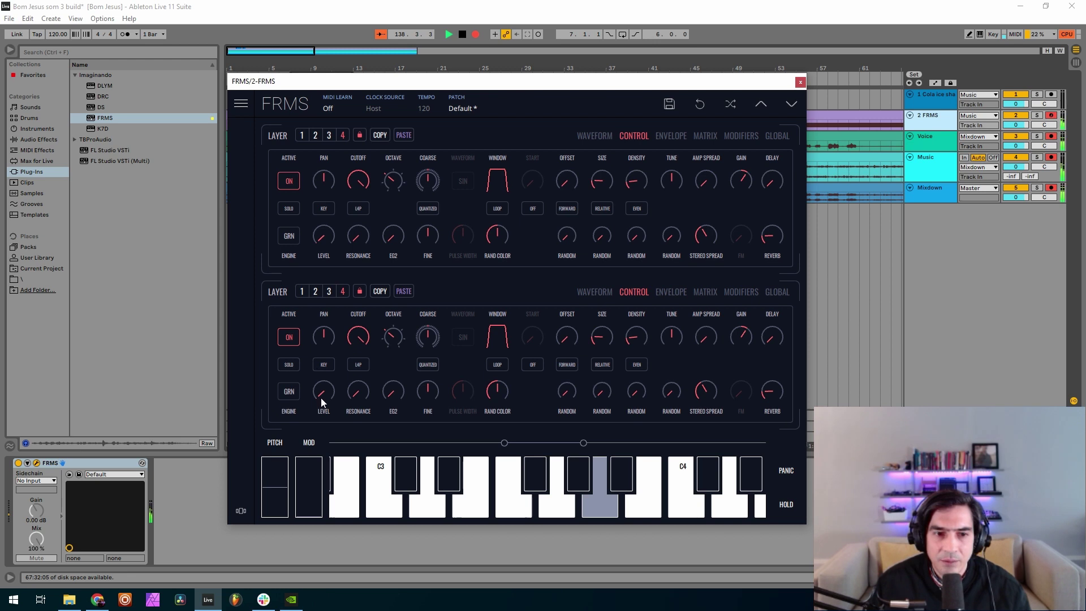
pyautogui.moveTo(321, 398); pyautogui.dragTo(336, 336)
pyautogui.moveTo(767, 338); pyautogui.dragTo(761, 203)
# Step: Set the synced global delay time to 1/2T and reduce layer 4's delay amount
pyautogui.click(776, 291)
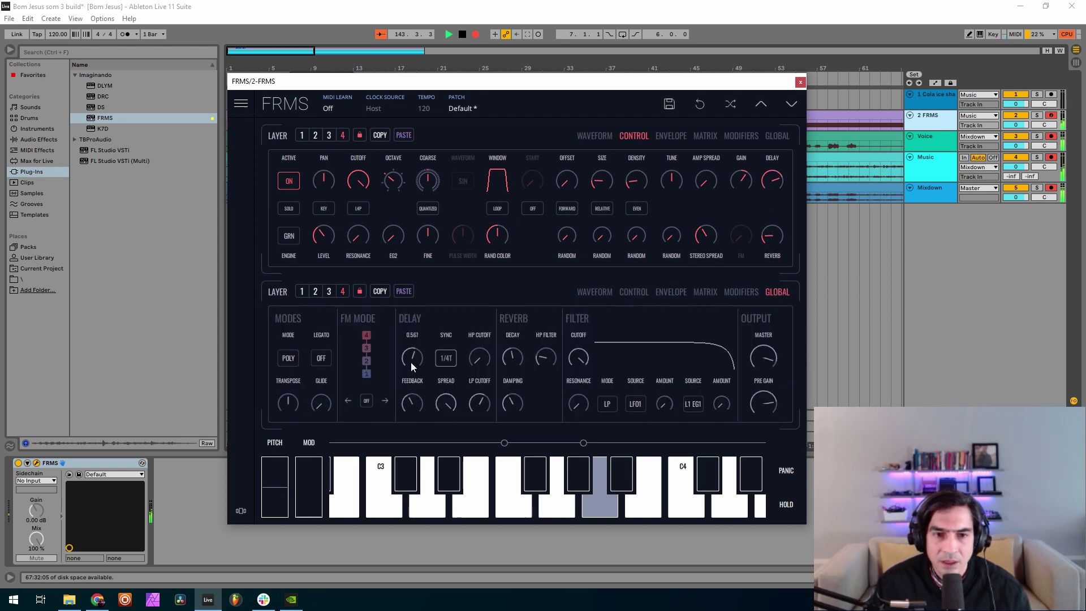
pyautogui.moveTo(412, 366); pyautogui.dragTo(458, 340)
pyautogui.moveTo(776, 183); pyautogui.dragTo(786, 242)
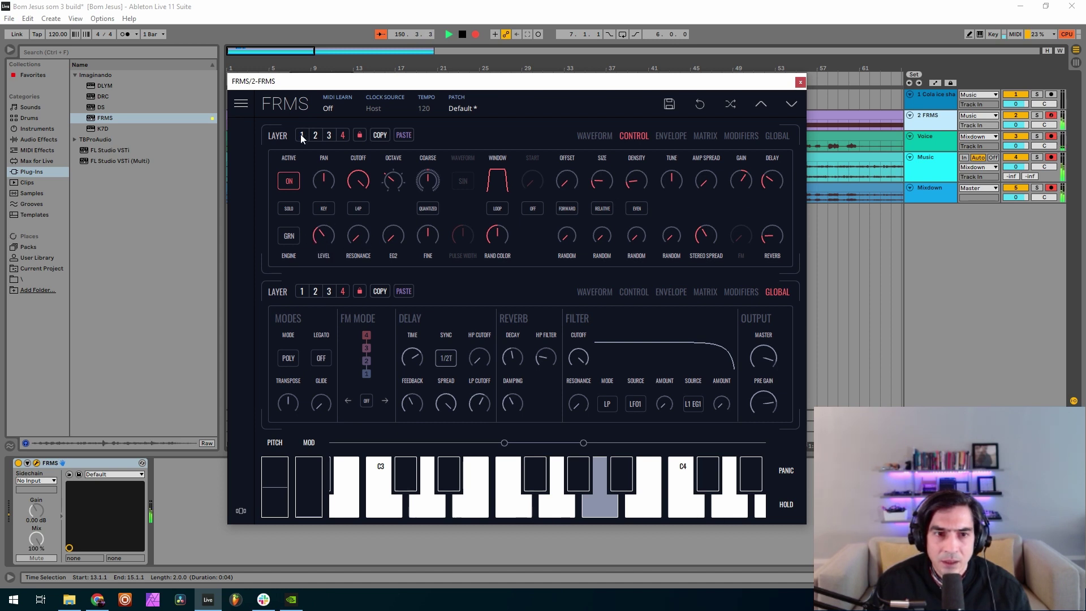
# Step: Switch layer 1 to the oscillator engine with a lower octave and reduced level
pyautogui.click(330, 138)
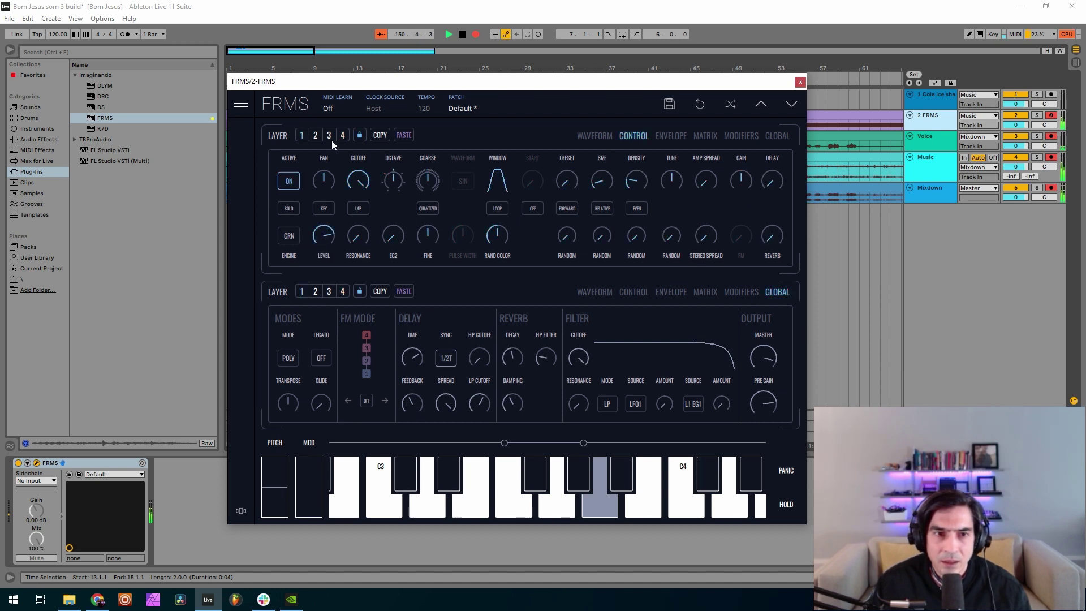
pyautogui.click(289, 235)
pyautogui.moveTo(393, 182); pyautogui.dragTo(403, 225)
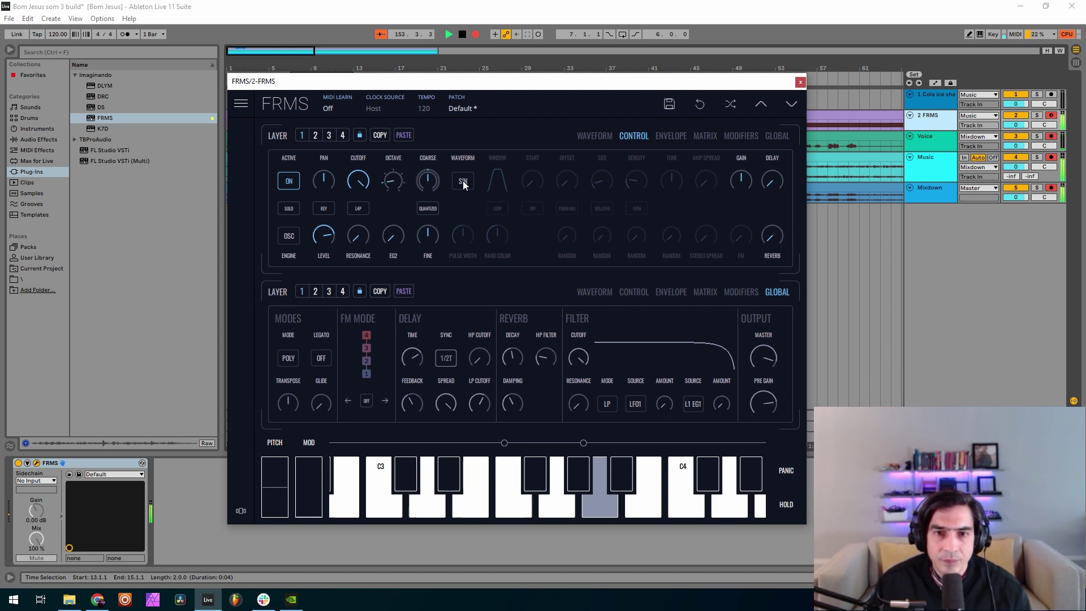
pyautogui.moveTo(741, 162); pyautogui.dragTo(733, 100)
pyautogui.moveTo(323, 234); pyautogui.dragTo(344, 338)
# Step: Display layer 1's waveform, lower its filter cutoff and raise its level to just above half
pyautogui.click(578, 293)
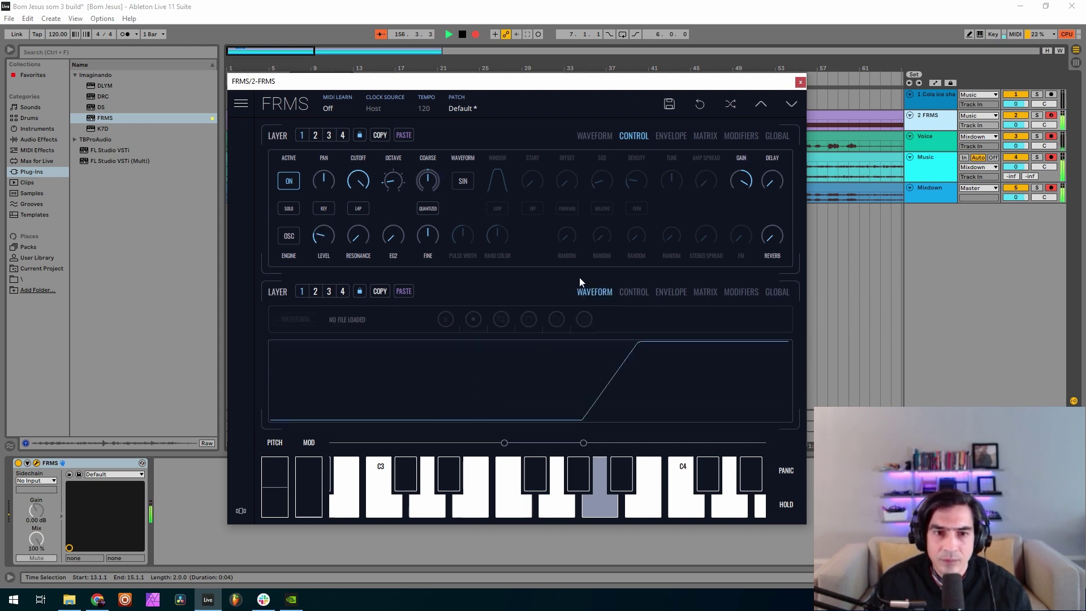
pyautogui.moveTo(362, 185); pyautogui.dragTo(377, 293)
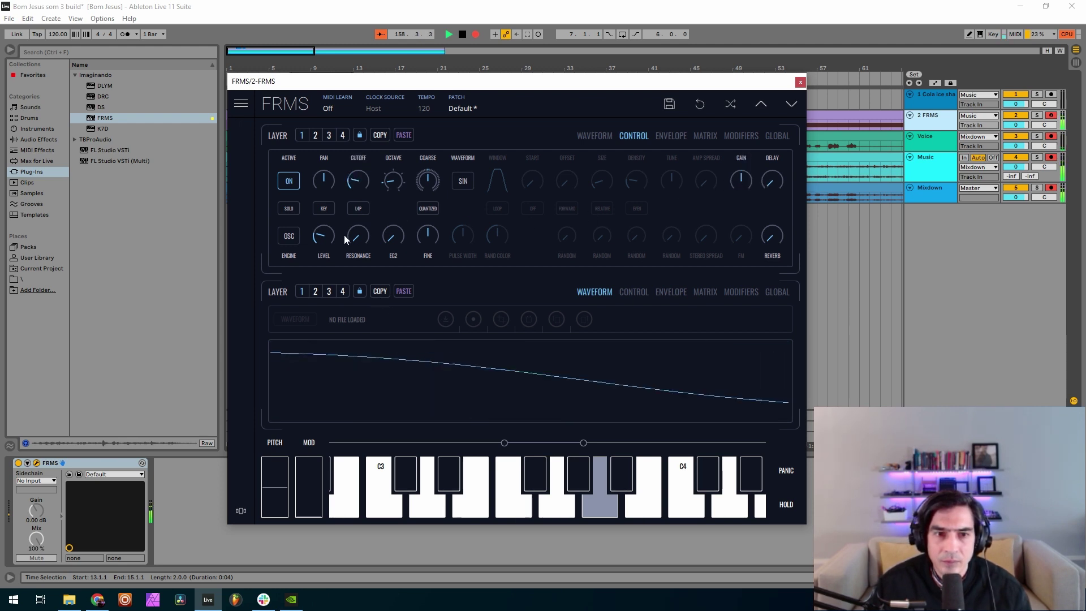
pyautogui.moveTo(344, 236); pyautogui.dragTo(334, 171)
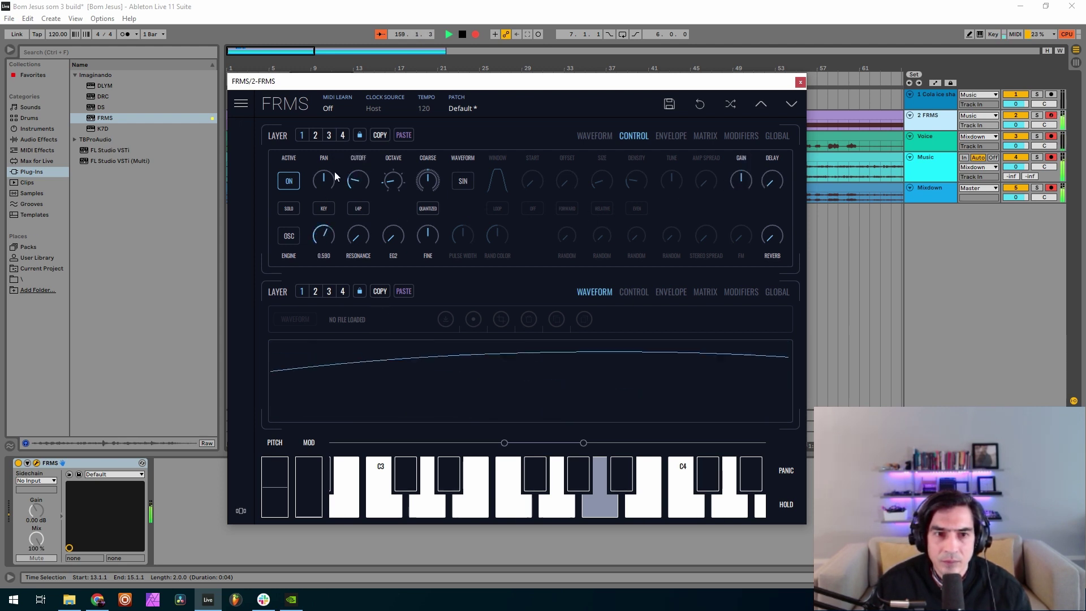
# Step: Change layer 1's waveform to SQR, raise its resonance to about a third and turn its reverb to maximum
pyautogui.click(464, 186)
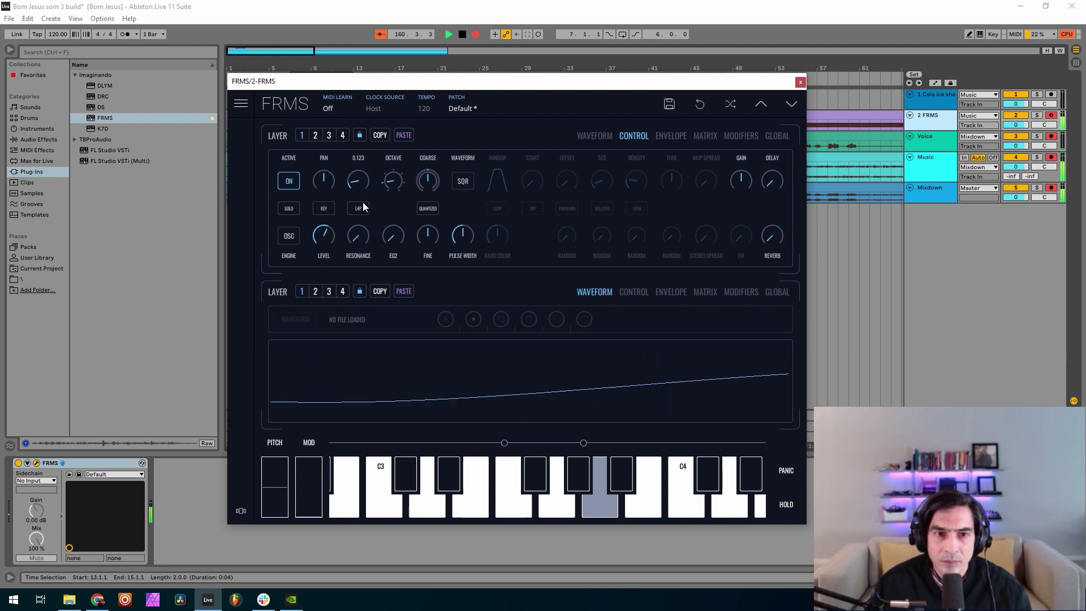
pyautogui.moveTo(362, 236); pyautogui.dragTo(358, 229)
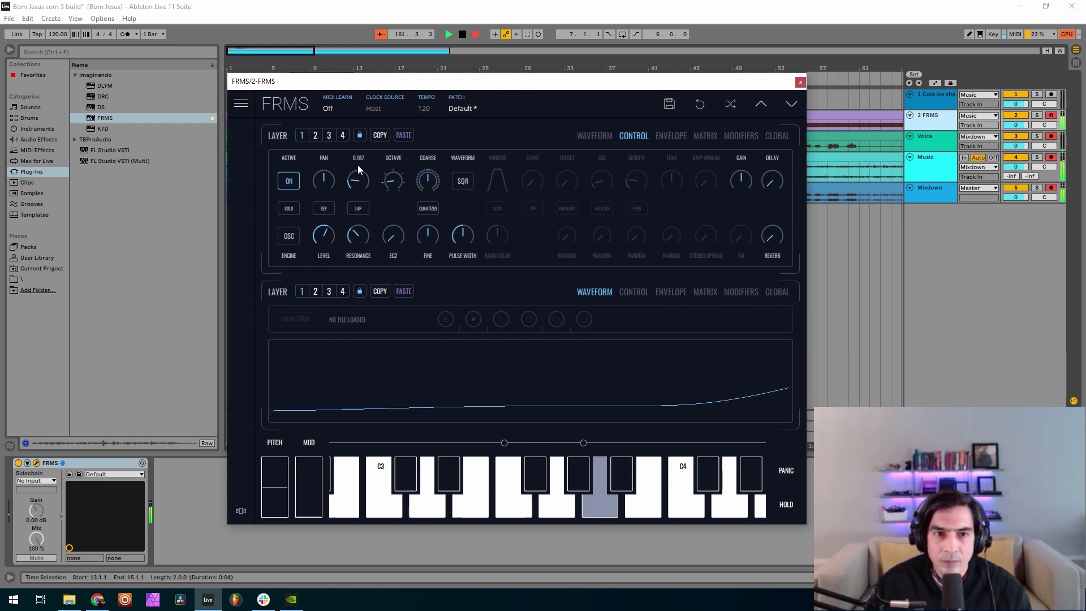
pyautogui.moveTo(359, 177)
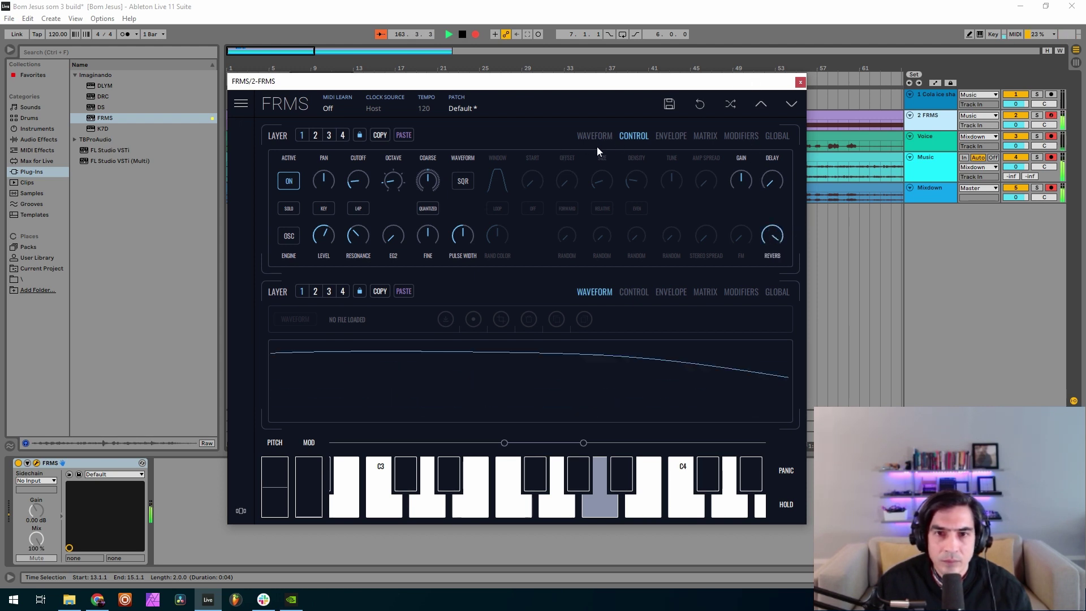
# Step: Set layer 1's EG2 attack to maximum and apply a small EG2 amount to its filter
pyautogui.click(671, 136)
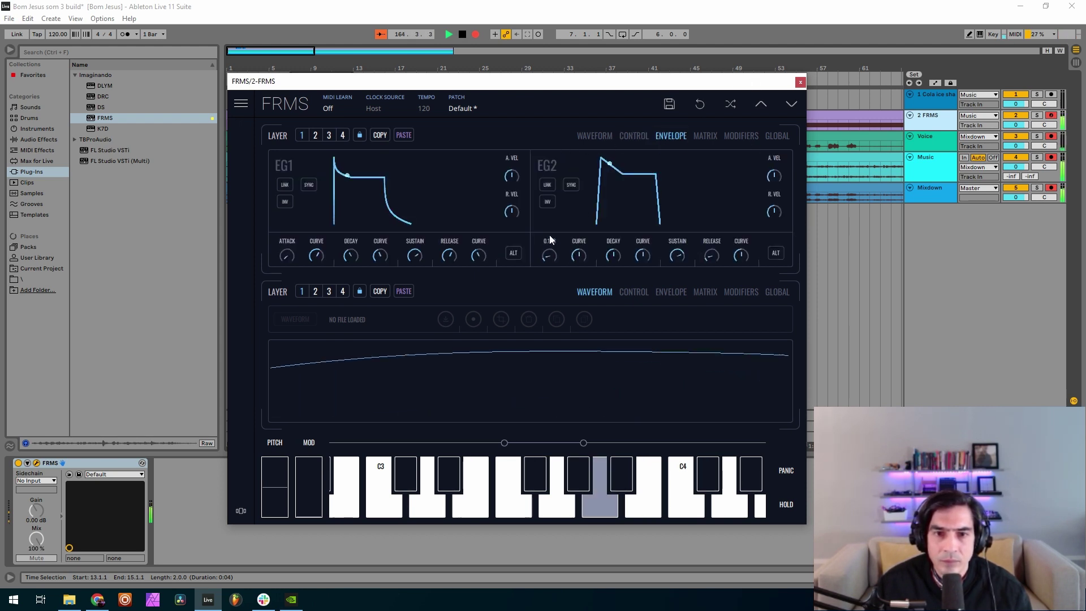
pyautogui.moveTo(549, 249); pyautogui.dragTo(536, 108)
pyautogui.click(634, 136)
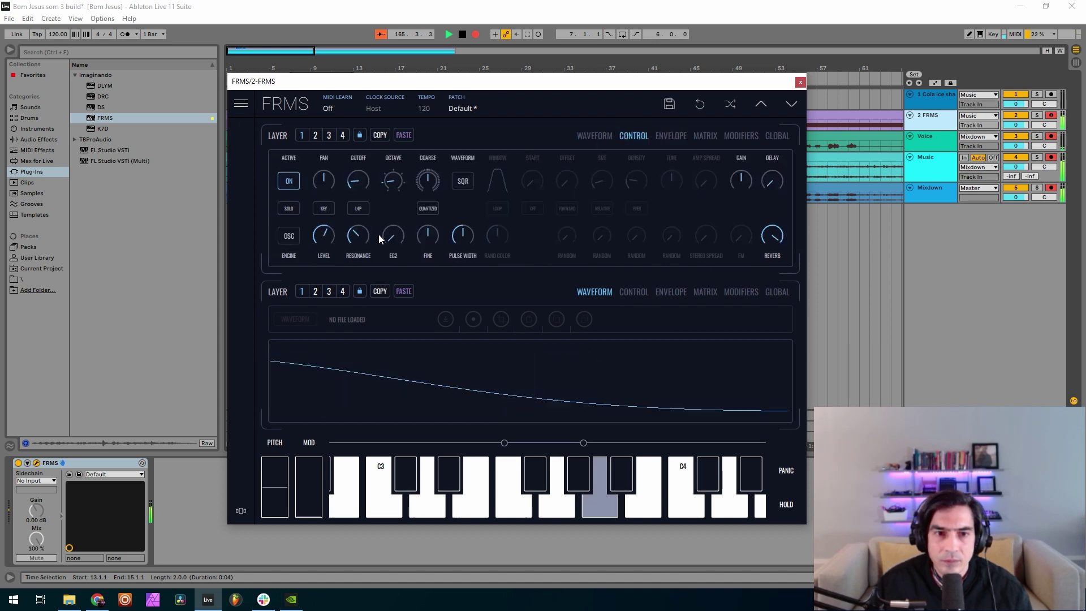
pyautogui.moveTo(393, 232); pyautogui.dragTo(395, 222)
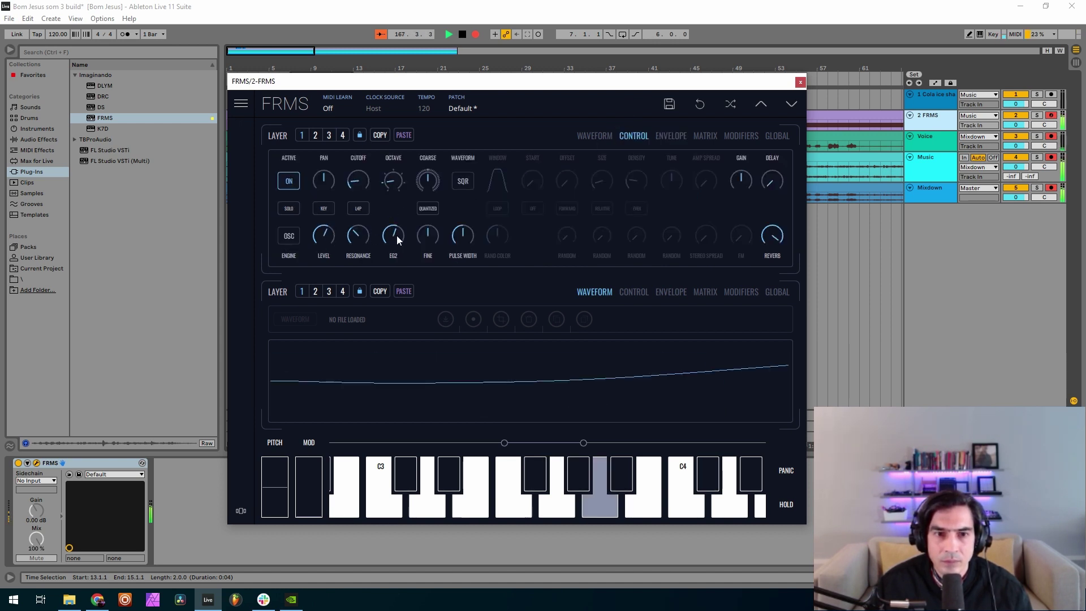
pyautogui.moveTo(397, 238); pyautogui.dragTo(395, 310)
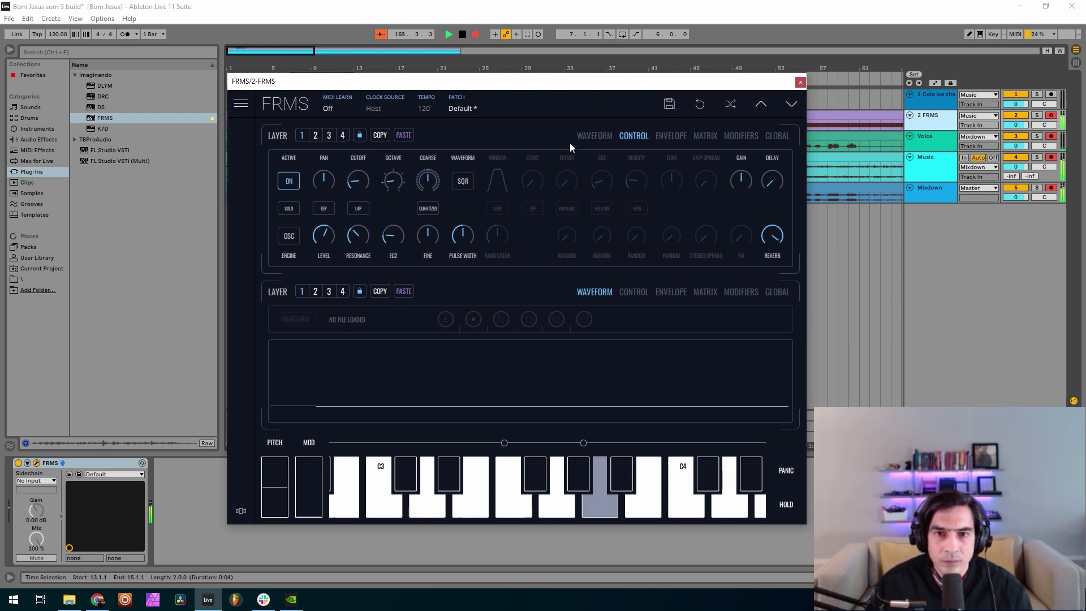
# Step: Show layer 1's waveform above its envelopes and lower the EG2 sustain to about 0.073
pyautogui.click(593, 137)
pyautogui.click(671, 293)
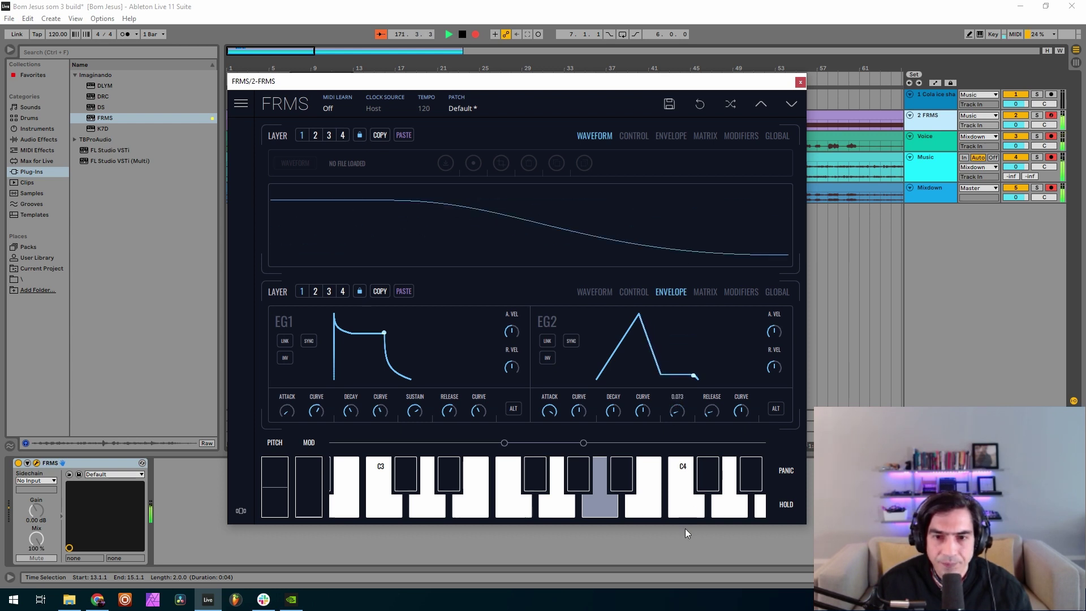
pyautogui.click(609, 292)
pyautogui.click(621, 292)
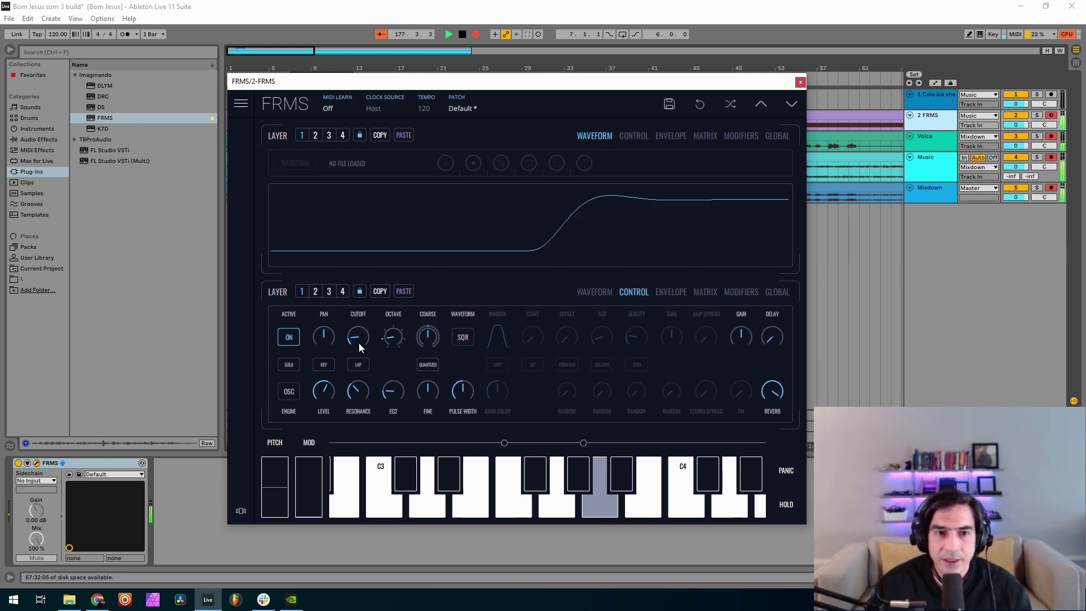
# Step: Set layer 1's EG2 decay to maximum and fine-tune its low sustain
pyautogui.click(672, 297)
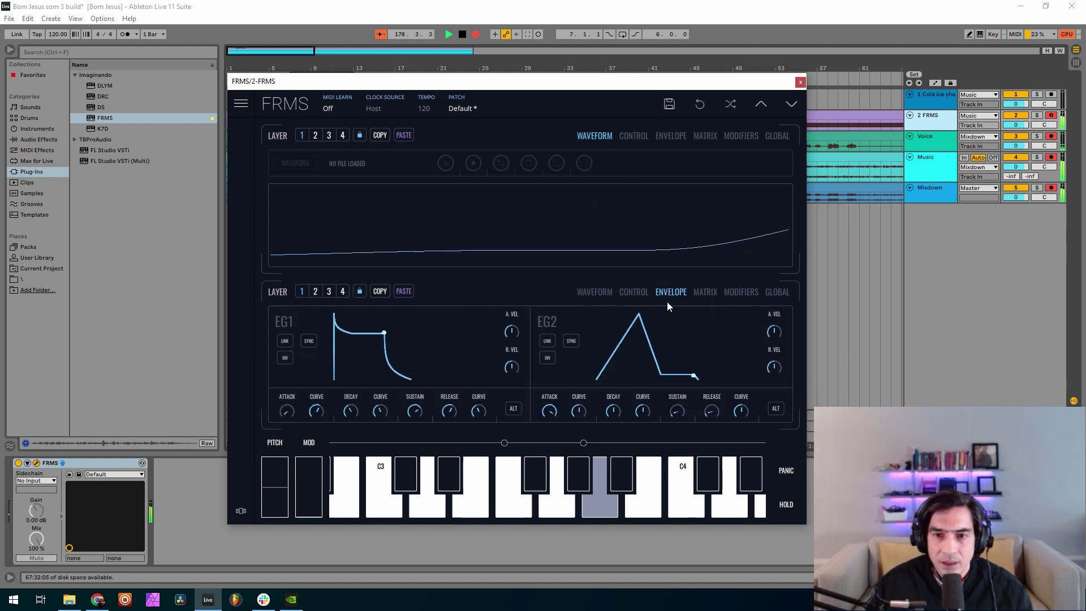
pyautogui.moveTo(620, 406); pyautogui.dragTo(596, 274)
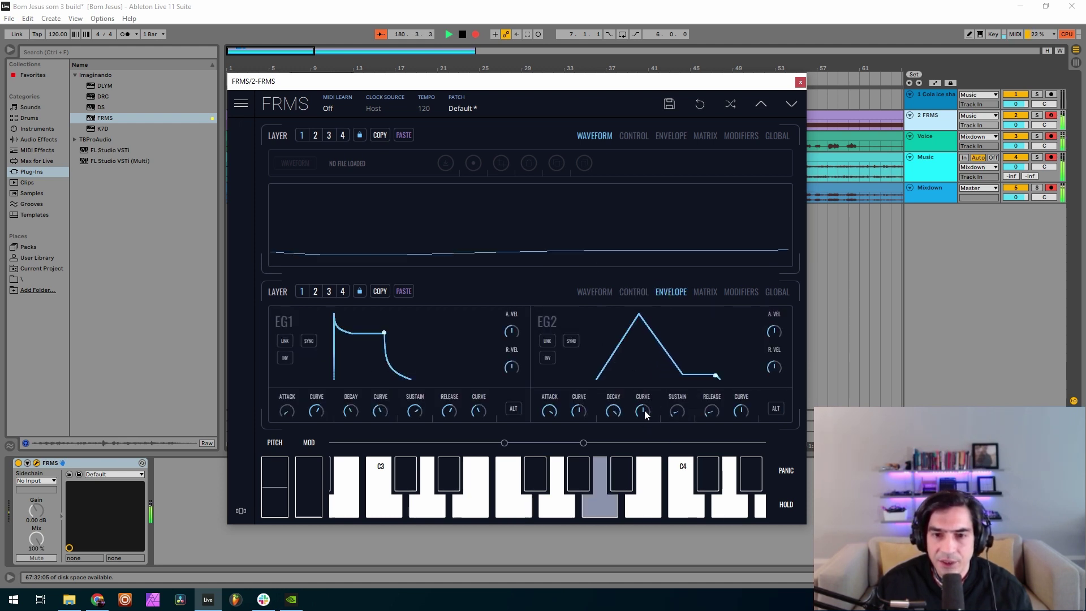
pyautogui.moveTo(669, 412); pyautogui.dragTo(723, 401)
# Step: Reveal EG2's alternate maximum-time settings for layer 1 and adjust the attack maximum
pyautogui.click(775, 408)
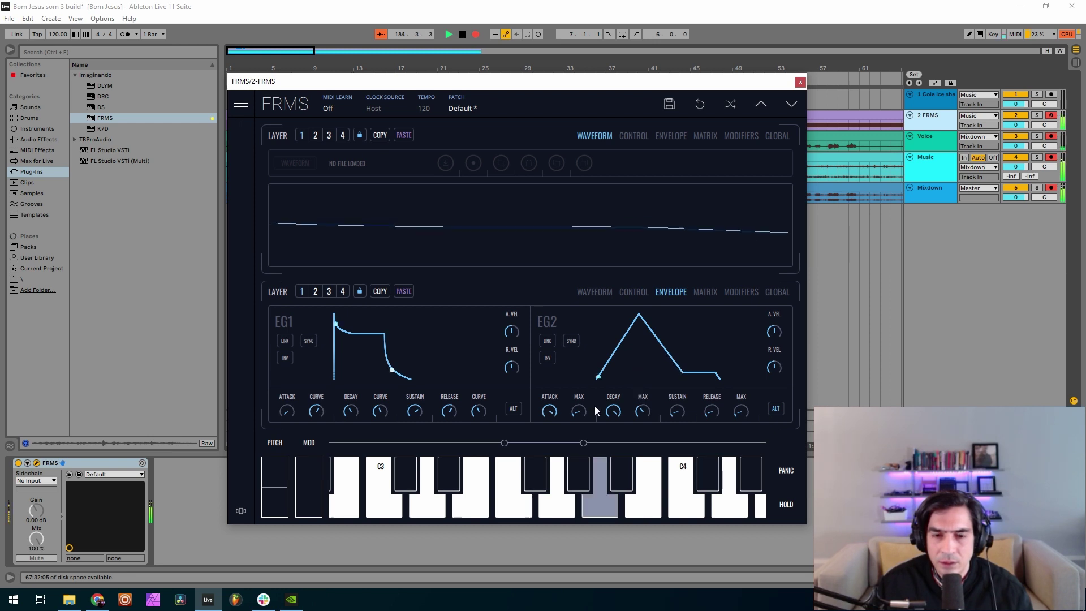
pyautogui.click(775, 408)
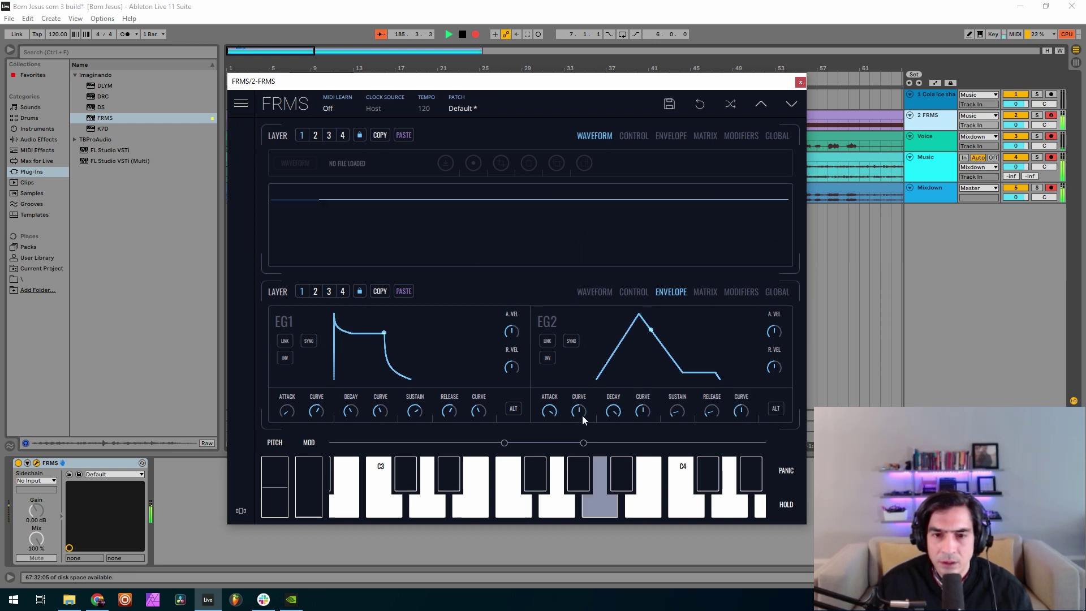
pyautogui.click(776, 408)
pyautogui.moveTo(576, 412); pyautogui.dragTo(576, 376)
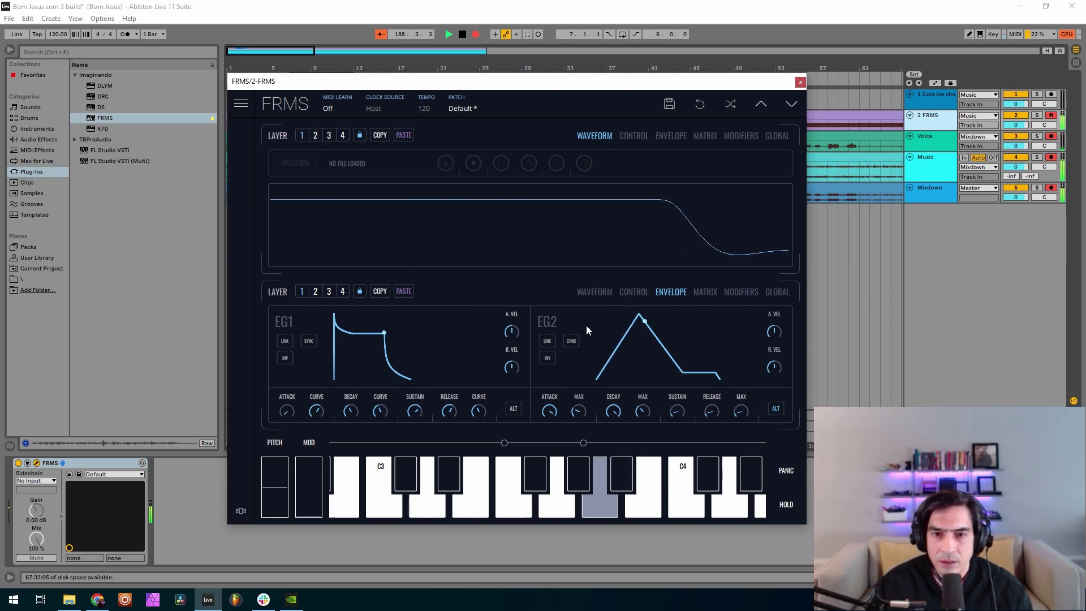
# Step: Reduce layer 1's level to half and raise its octave setting
pyautogui.click(597, 292)
pyautogui.click(630, 292)
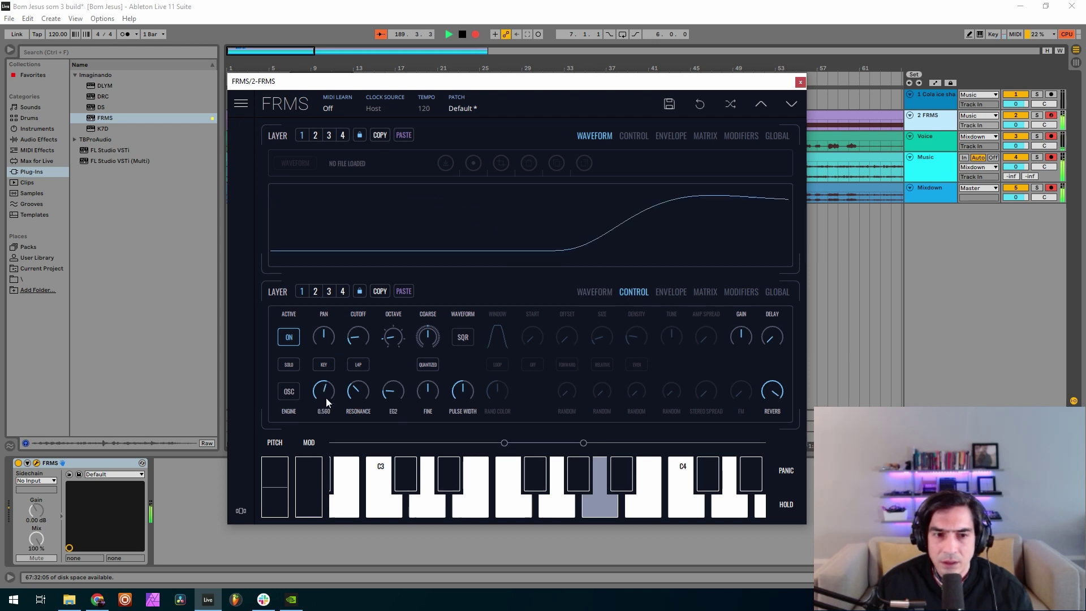
pyautogui.moveTo(325, 398); pyautogui.dragTo(327, 405)
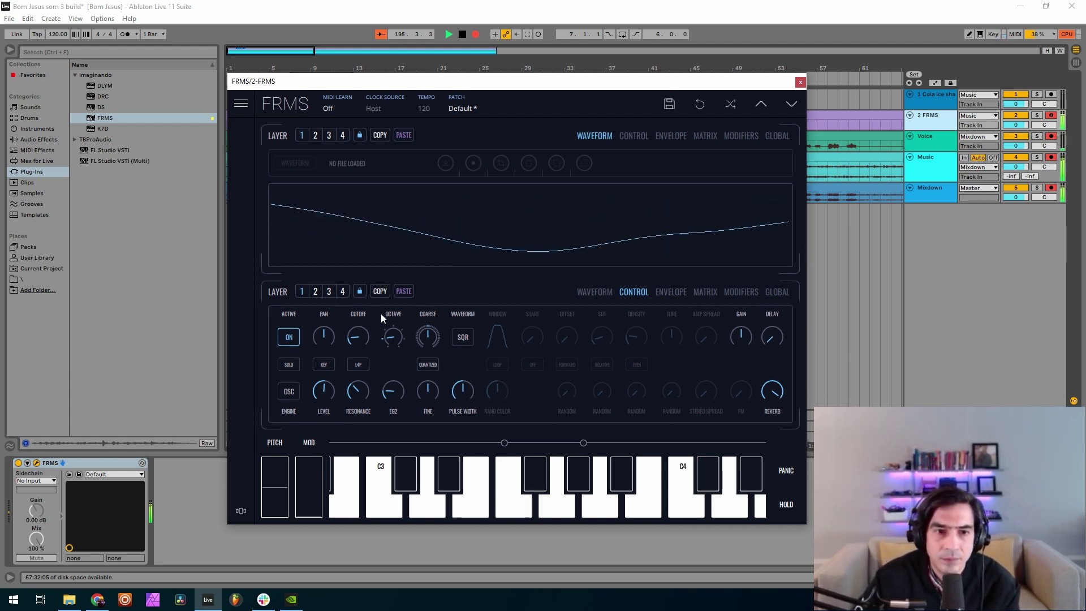
pyautogui.moveTo(395, 338); pyautogui.dragTo(393, 317)
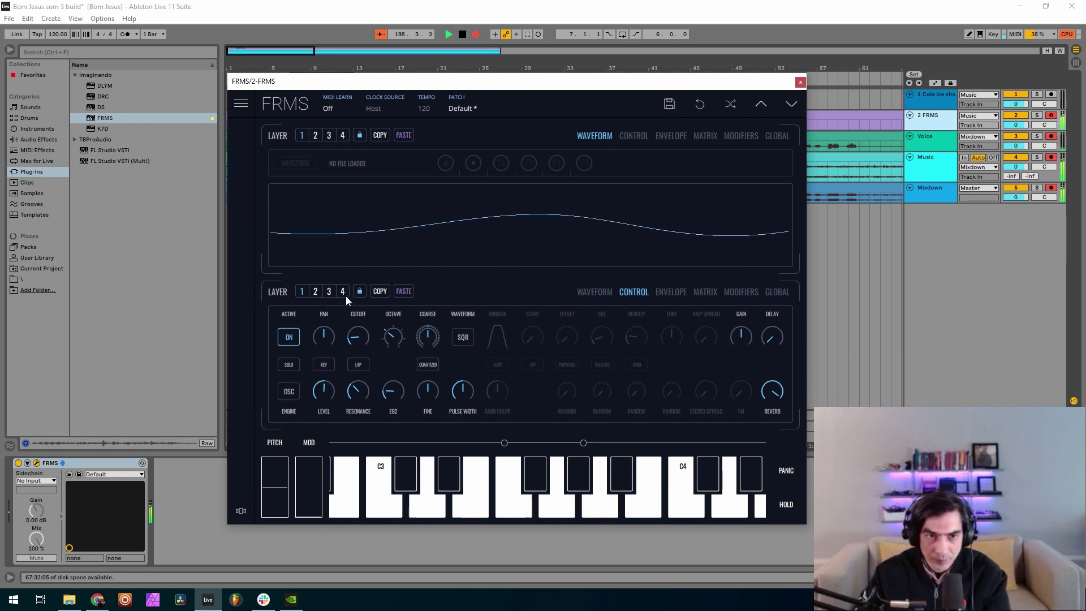
# Step: Toggle layer 2 off and on to compare the sound, leaving it deactivated
pyautogui.click(329, 292)
pyautogui.click(315, 291)
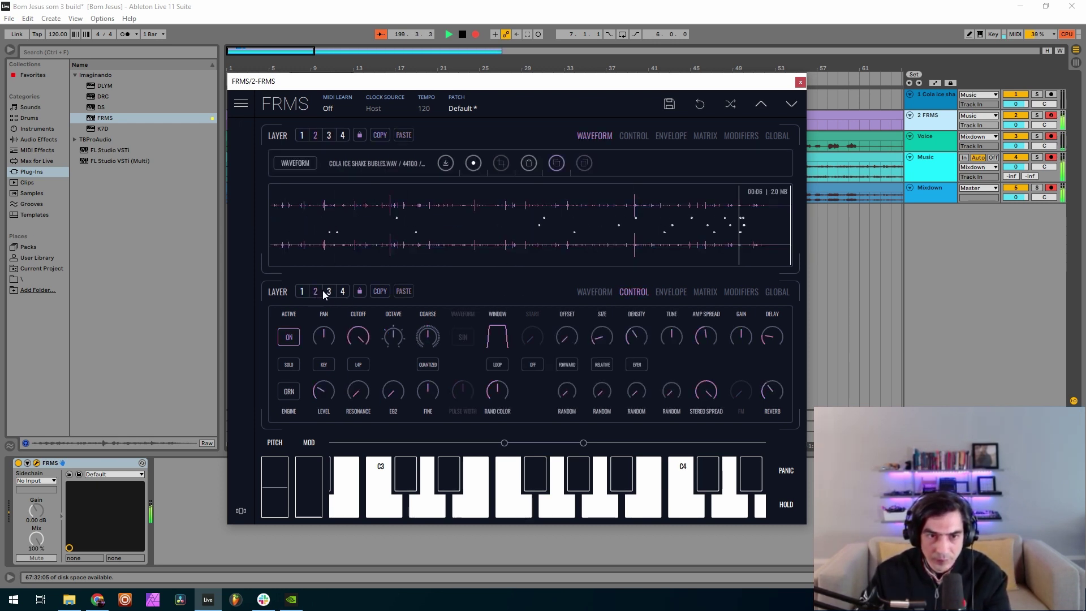
pyautogui.click(288, 338)
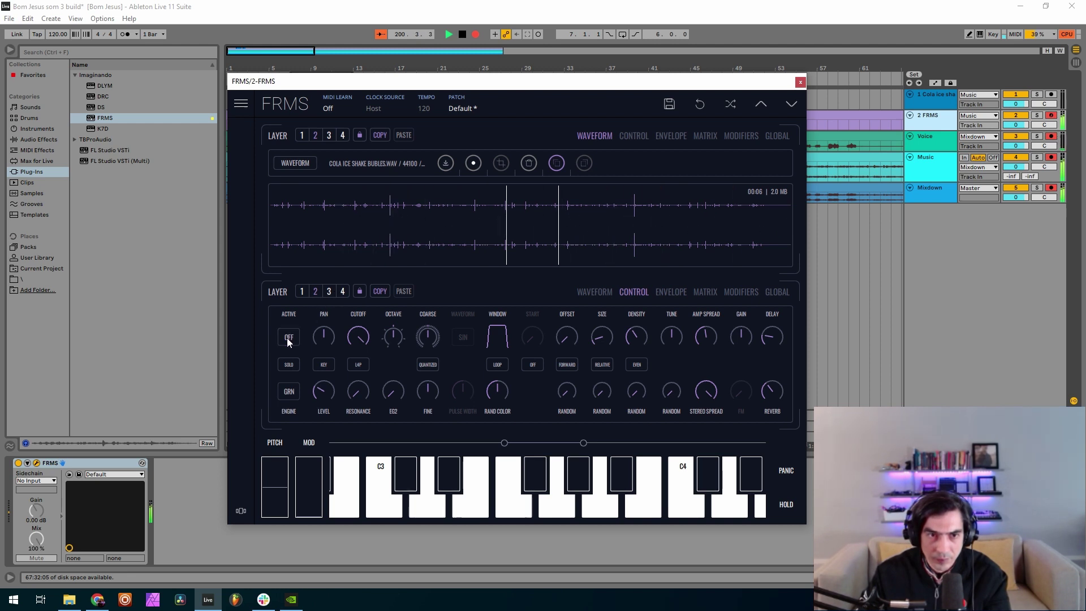
pyautogui.click(288, 337)
pyautogui.click(289, 338)
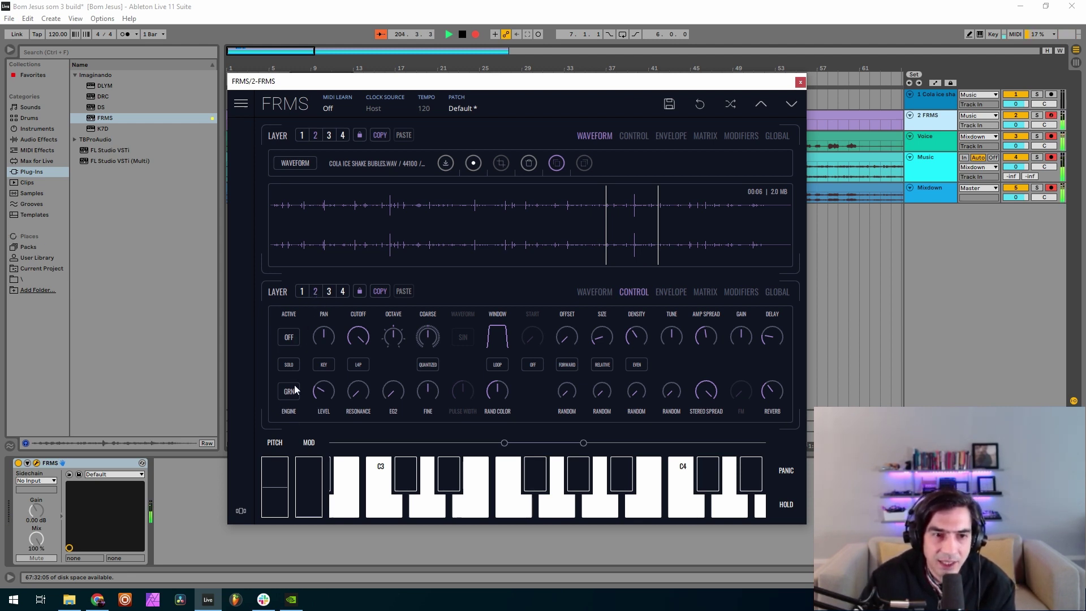
# Step: Copy layer 1's settings and paste them into layer 2
pyautogui.click(314, 293)
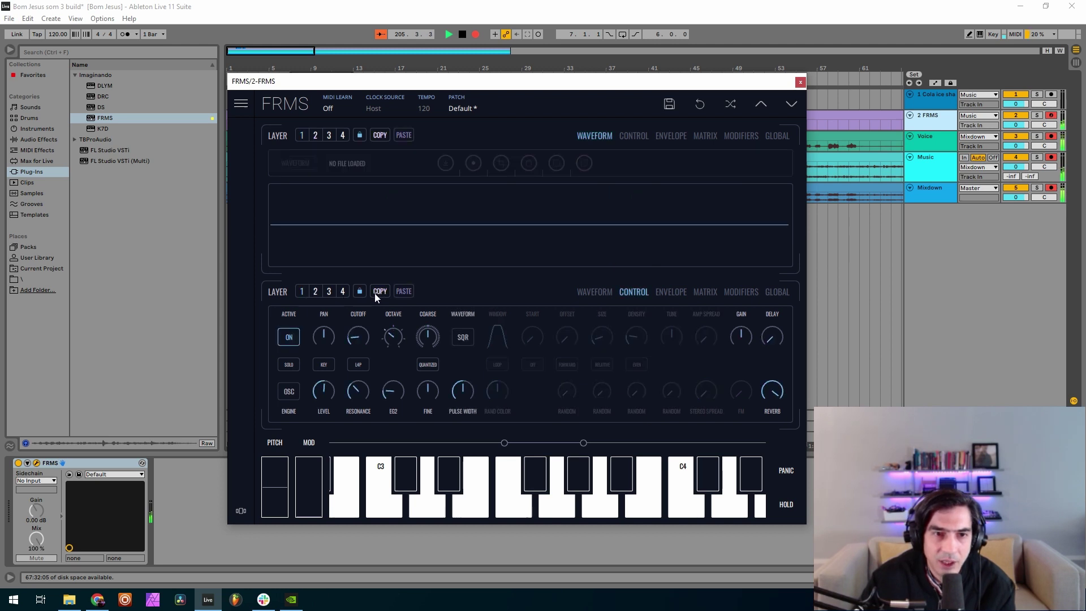
pyautogui.click(329, 291)
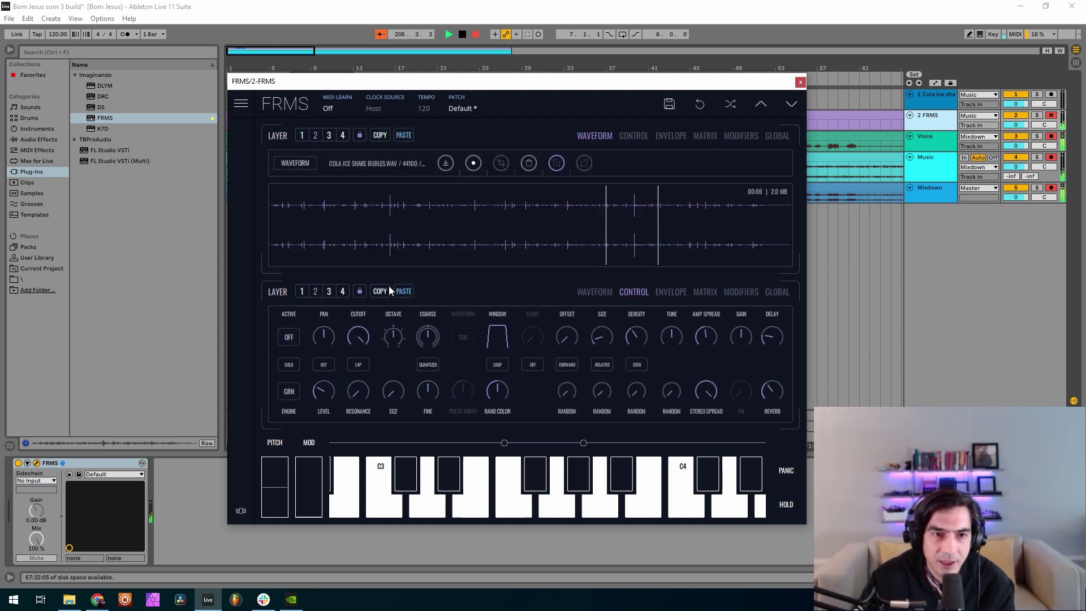
pyautogui.click(405, 293)
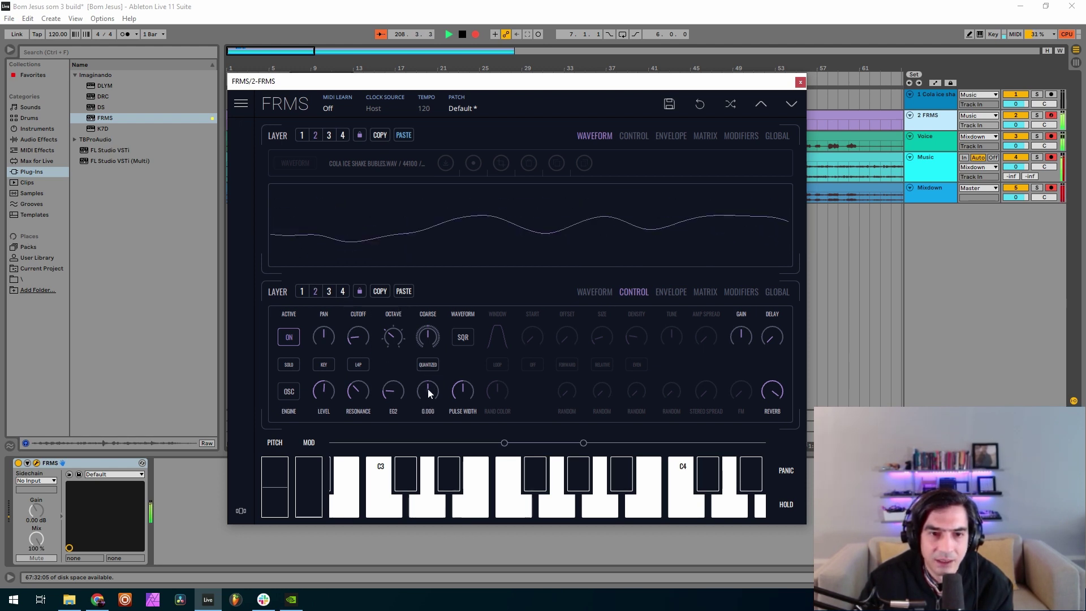
# Step: Detune layer 2 with a slightly higher fine tuning and lower its level to about a third
pyautogui.moveTo(429, 388); pyautogui.dragTo(431, 370)
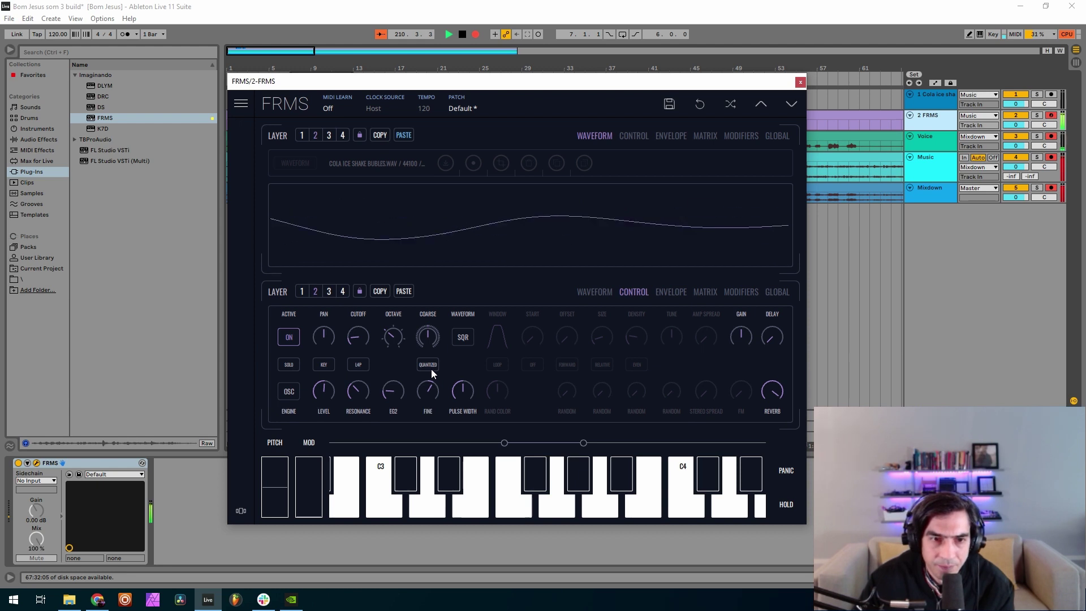
pyautogui.moveTo(323, 390); pyautogui.dragTo(318, 416)
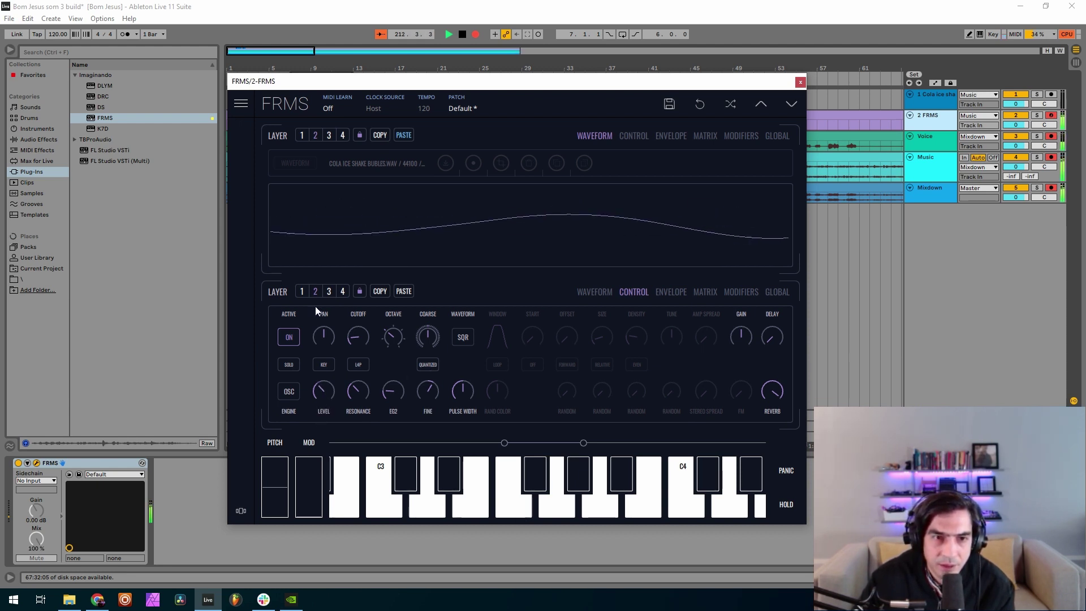
# Step: Raise the levels of layers 1 and 2 to just under half and add some delay to both layers
pyautogui.click(302, 292)
pyautogui.moveTo(307, 416); pyautogui.dragTo(289, 427)
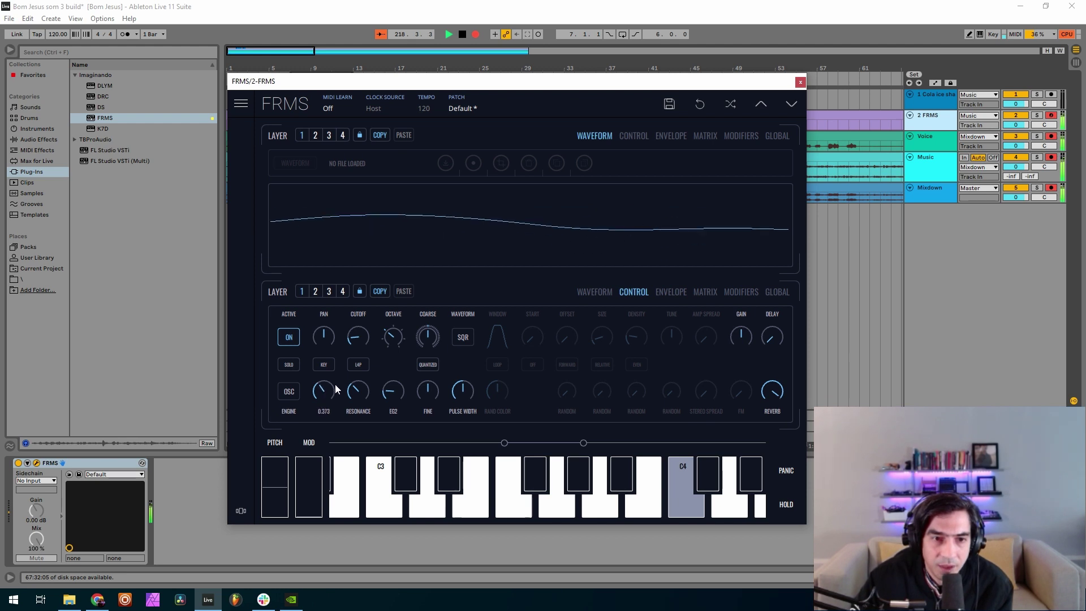
pyautogui.moveTo(325, 391)
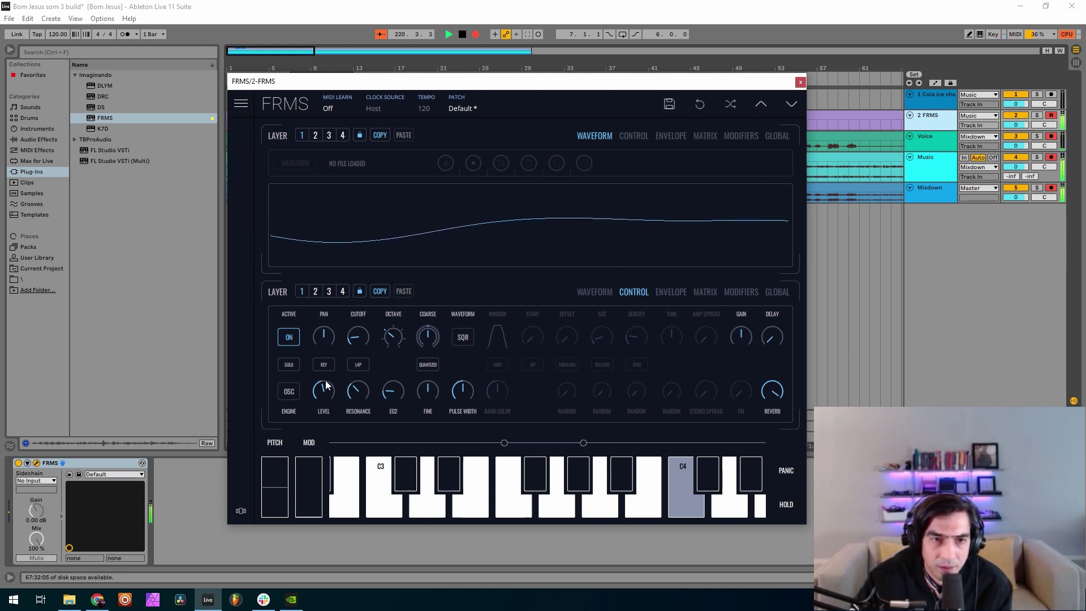
pyautogui.click(315, 291)
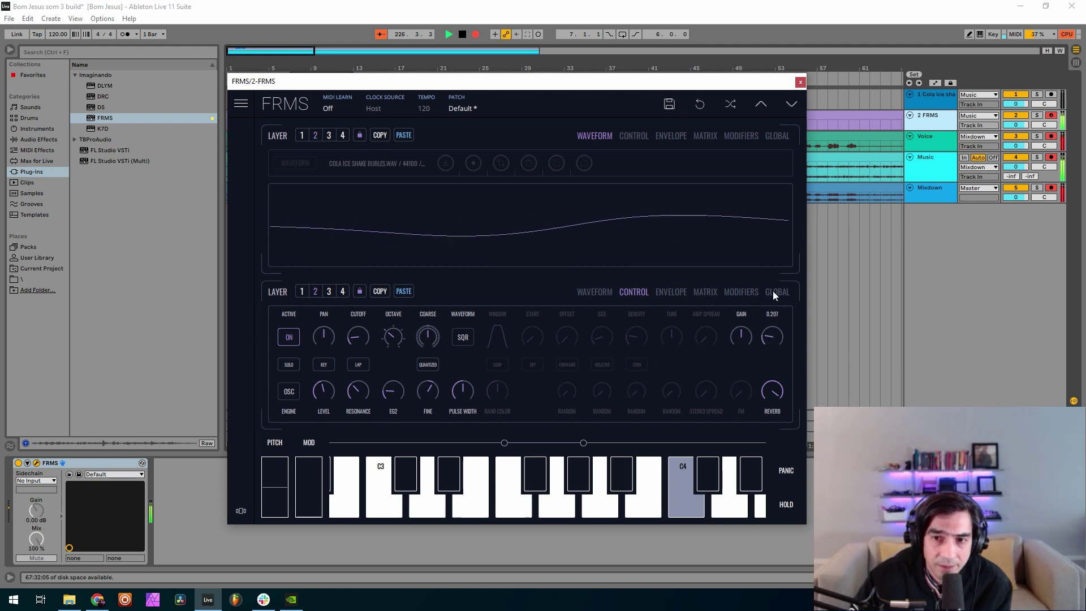
pyautogui.click(306, 292)
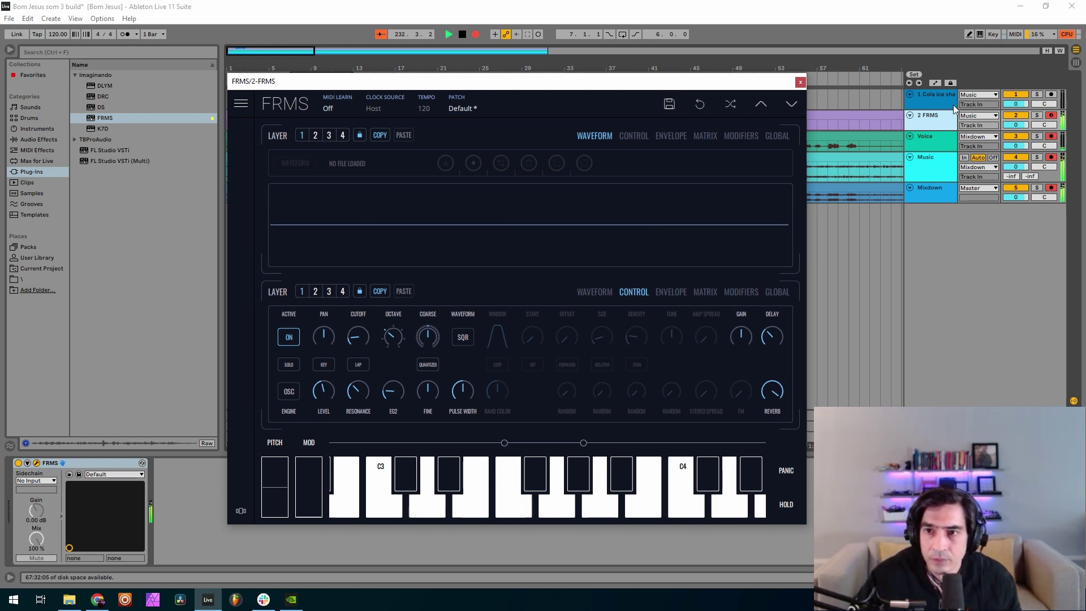
# Step: Slightly reduce the synth's master output in the global settings
pyautogui.moveTo(1016, 125)
pyautogui.mouseDown()
pyautogui.moveTo(1016, 136)
pyautogui.moveTo(1016, 118)
pyautogui.mouseUp()
pyautogui.click(776, 136)
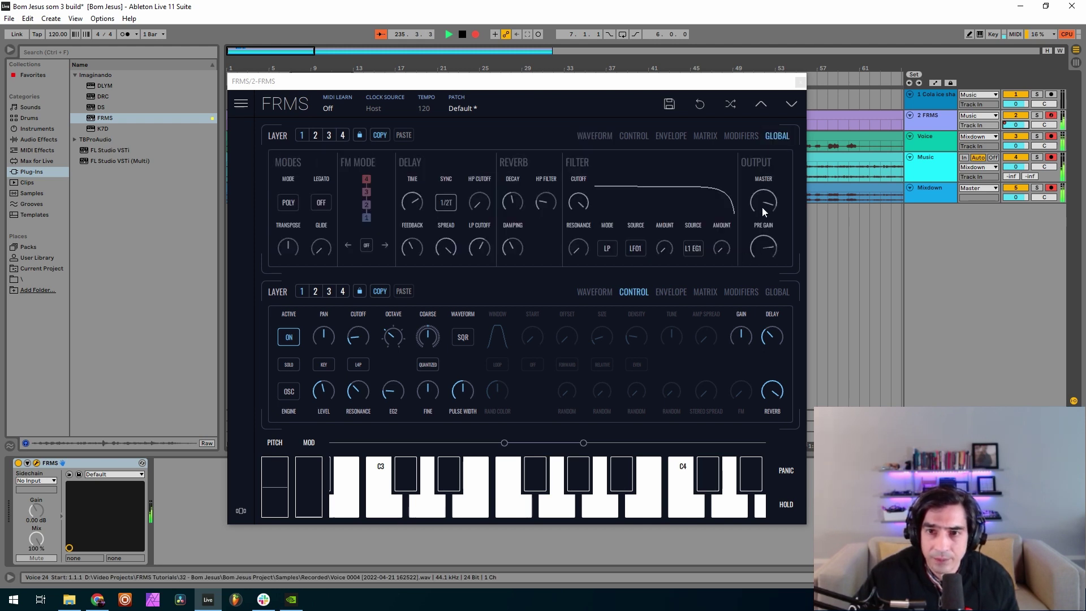
pyautogui.moveTo(760, 224); pyautogui.dragTo(757, 238)
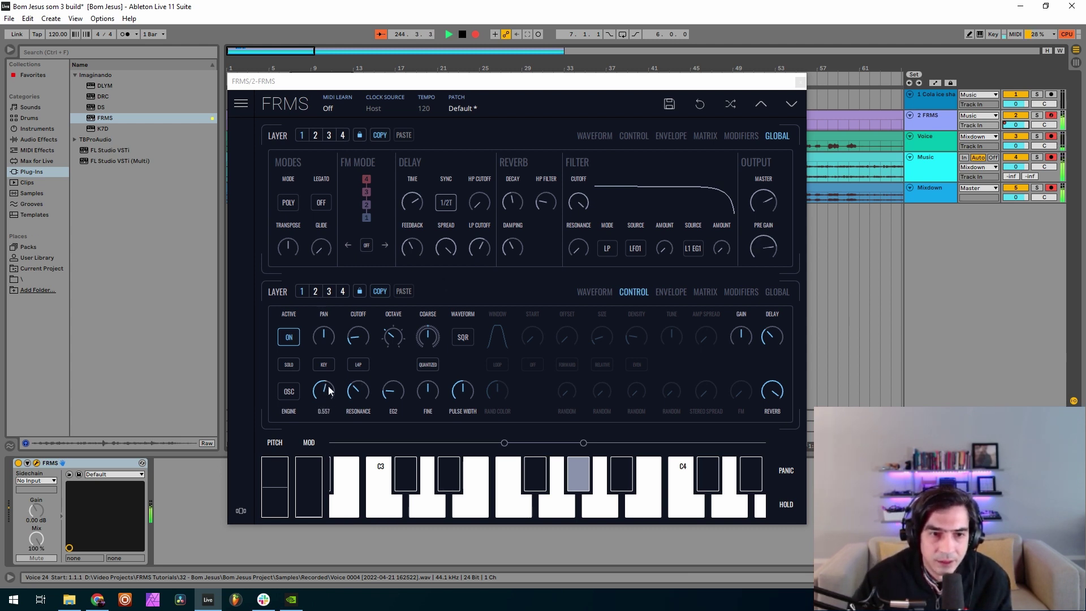
# Step: Match the levels of layers 1 and 2 at 0.570
pyautogui.click(315, 291)
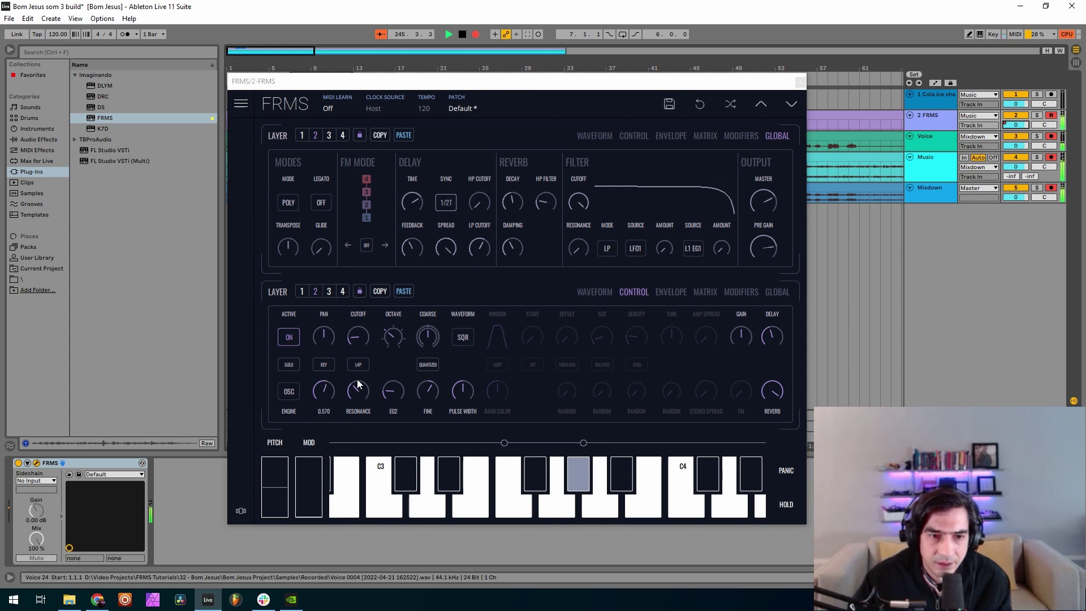
pyautogui.click(303, 293)
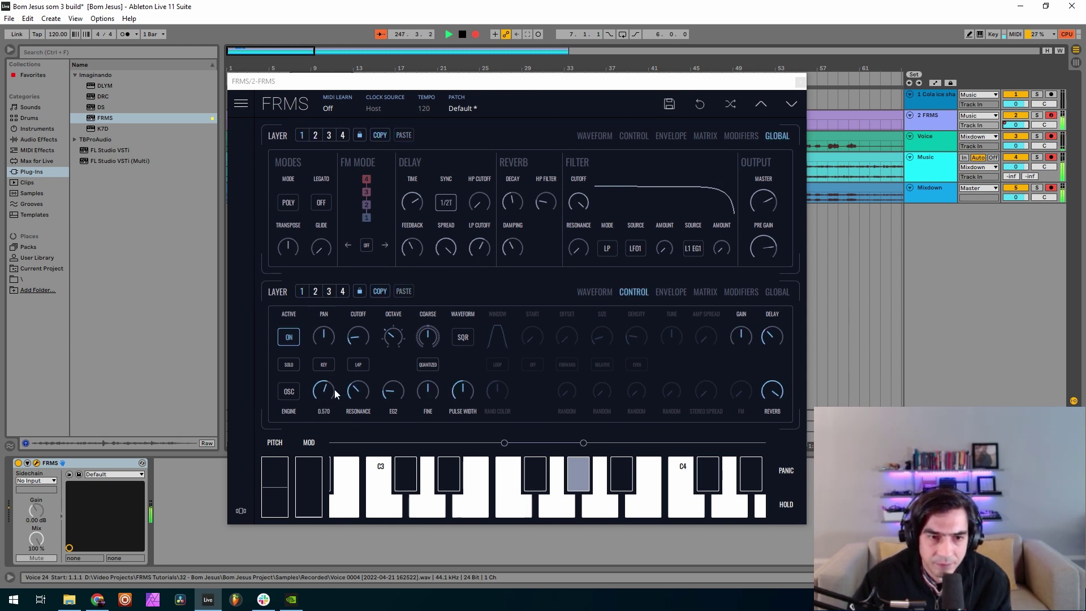
pyautogui.click(315, 292)
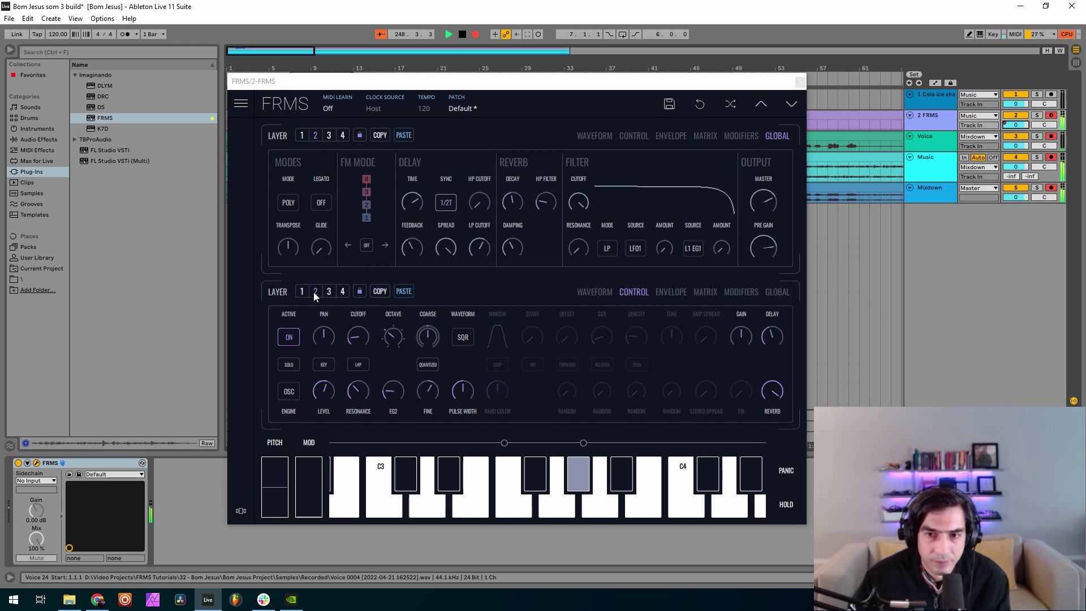
# Step: Lengthen the global reverb decay and slightly lower the reverb's high-pass filter
pyautogui.click(777, 291)
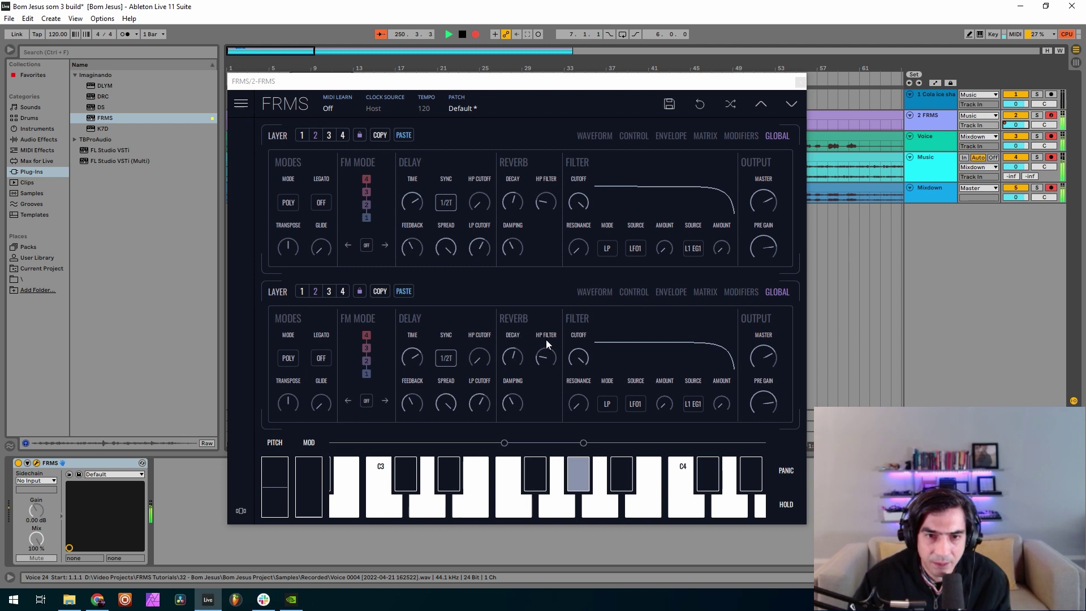
pyautogui.click(600, 292)
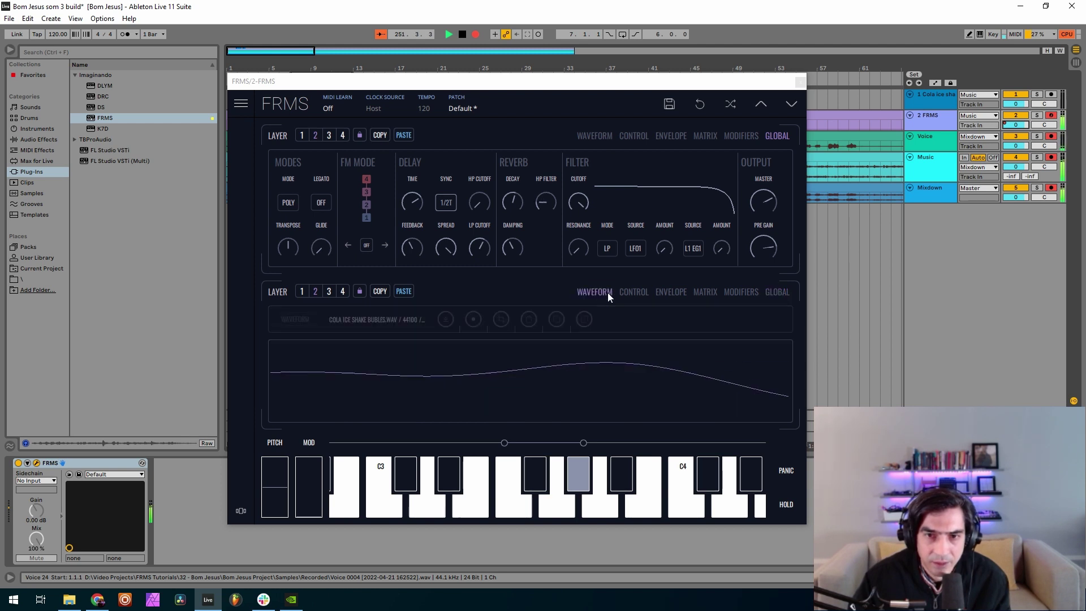
pyautogui.click(630, 294)
pyautogui.click(602, 292)
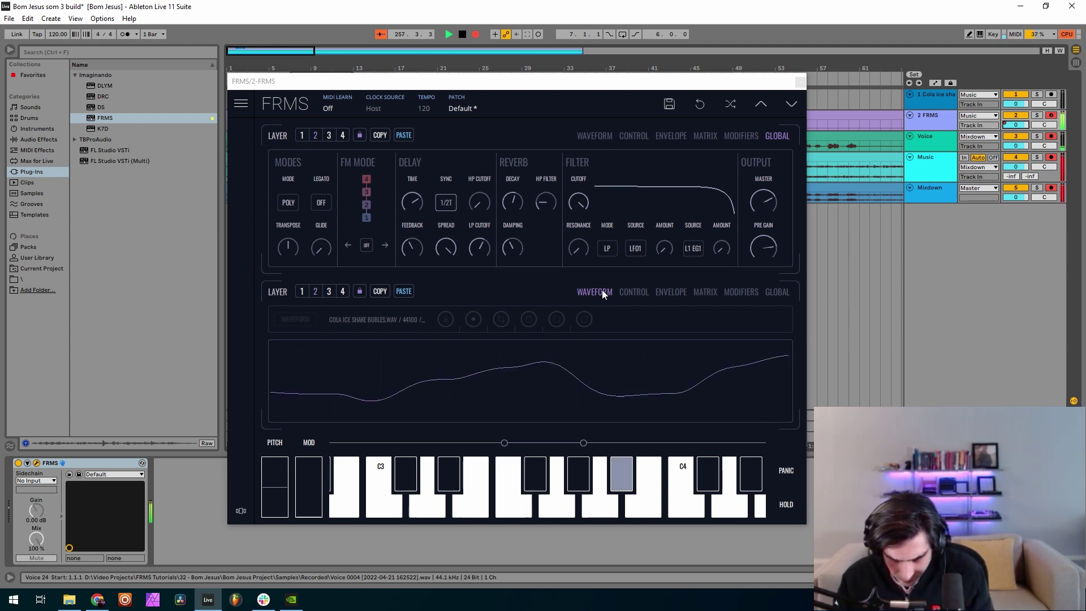
# Step: Increase the EG2 filter envelope amount on layers 2 and 1 by the same amount
pyautogui.click(635, 292)
pyautogui.moveTo(398, 389)
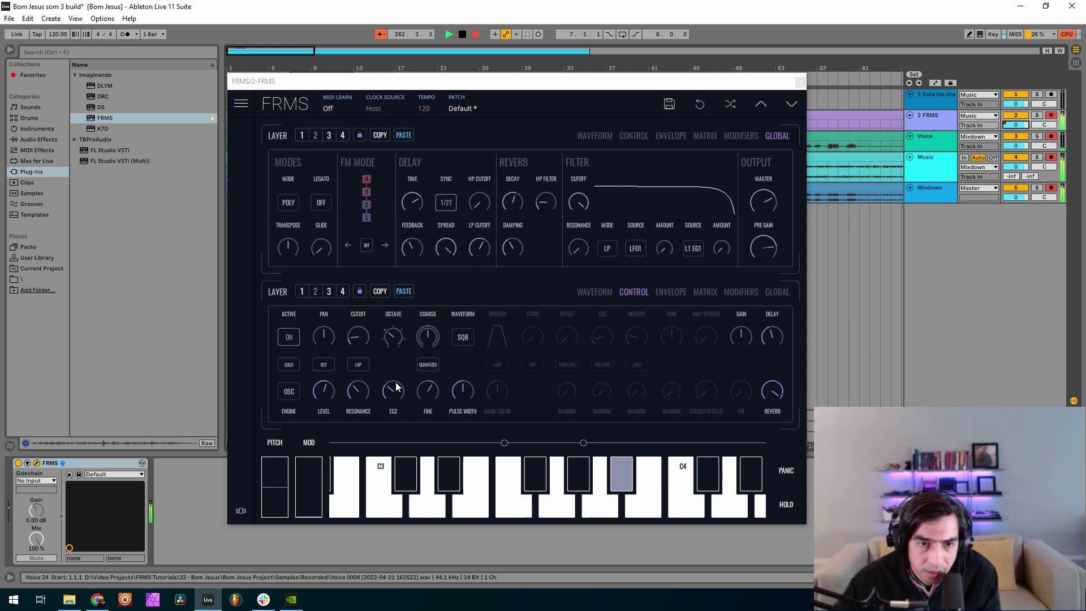
pyautogui.click(302, 291)
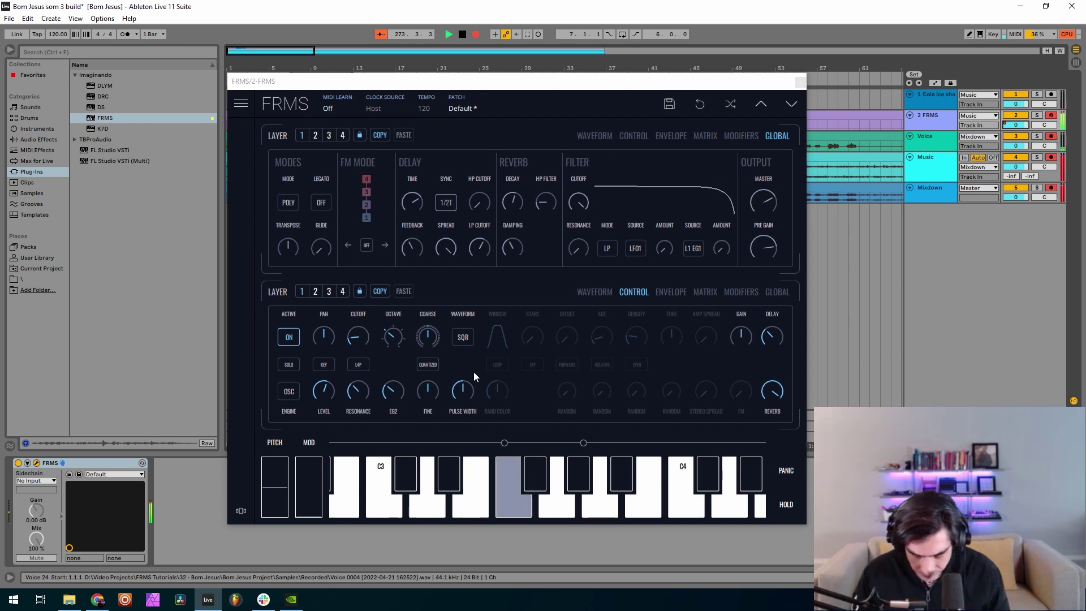
# Step: Lower the levels of layers 1 and 2 to about half and reduce the master output to about 0.66
pyautogui.moveTo(326, 389); pyautogui.dragTo(318, 406)
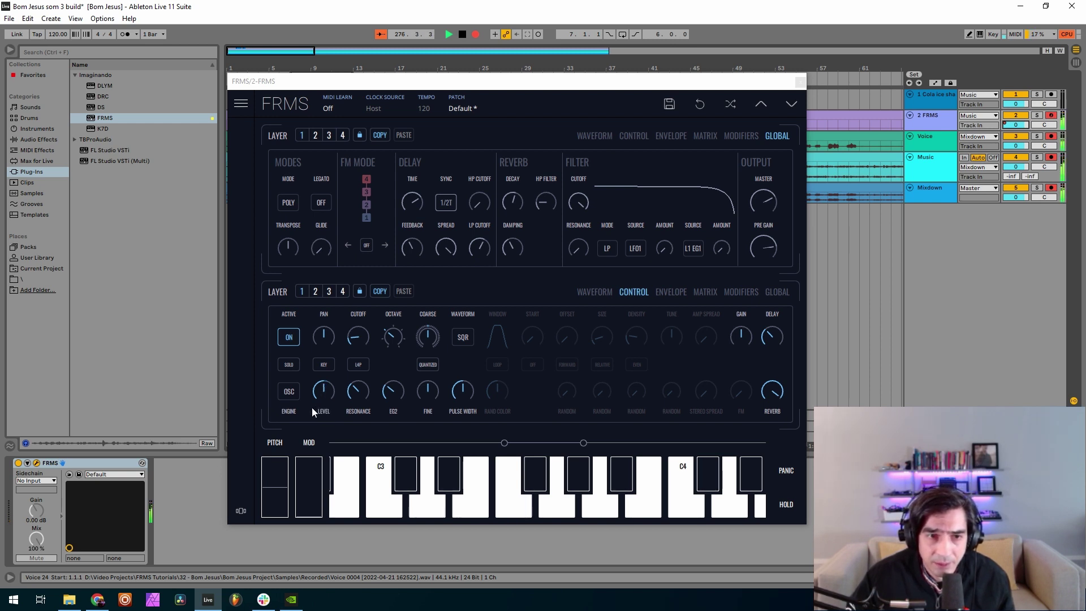
pyautogui.click(315, 292)
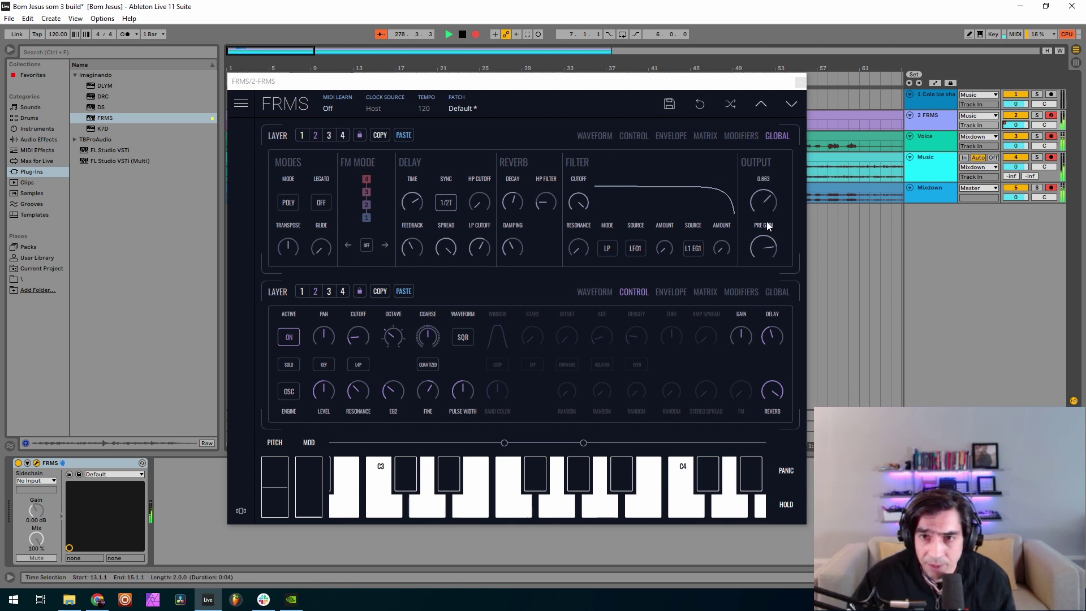
pyautogui.moveTo(766, 221); pyautogui.dragTo(764, 225)
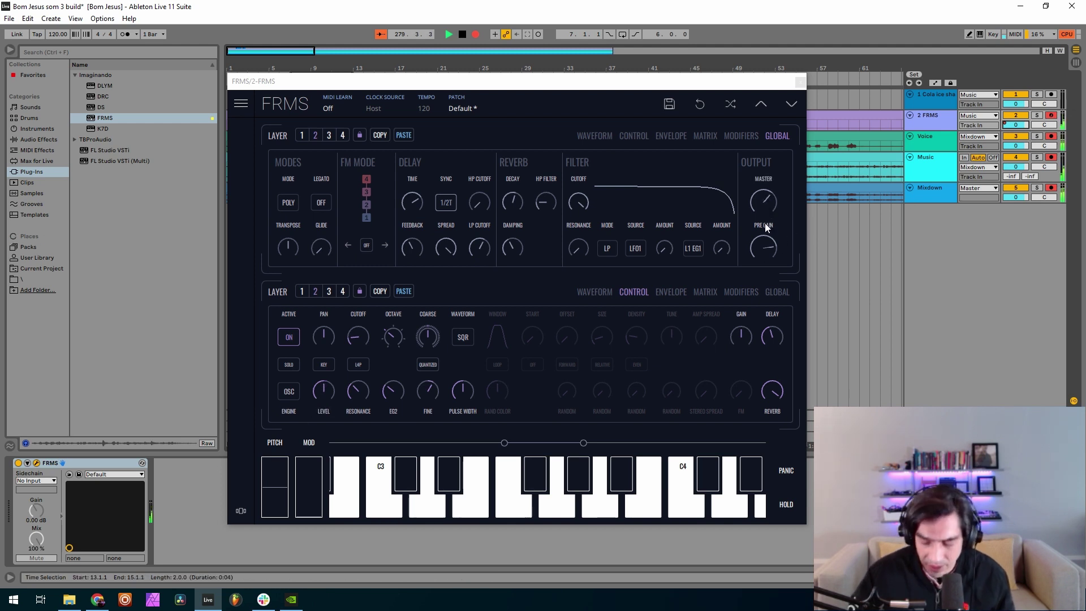